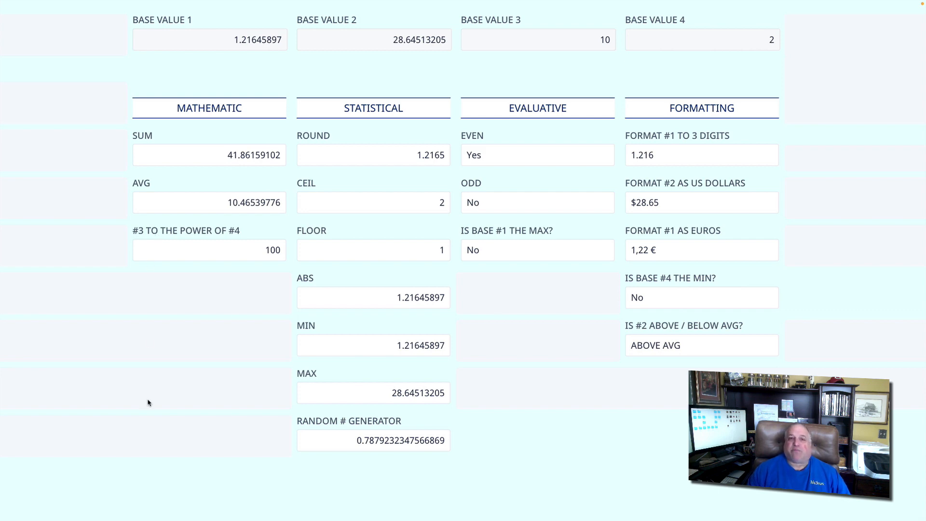
- Review the formulas behind the SUM and AVG fields in the MATHEMATIC column
{"action": "left_click", "coordinate": [201, 136]}
{"action": "left_click", "coordinate": [209, 147]}
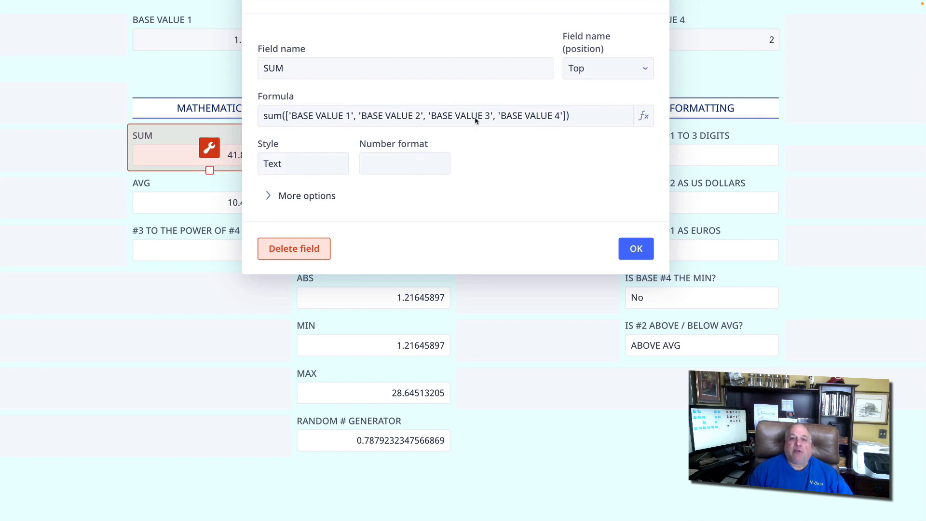
{"action": "left_click", "coordinate": [191, 184]}
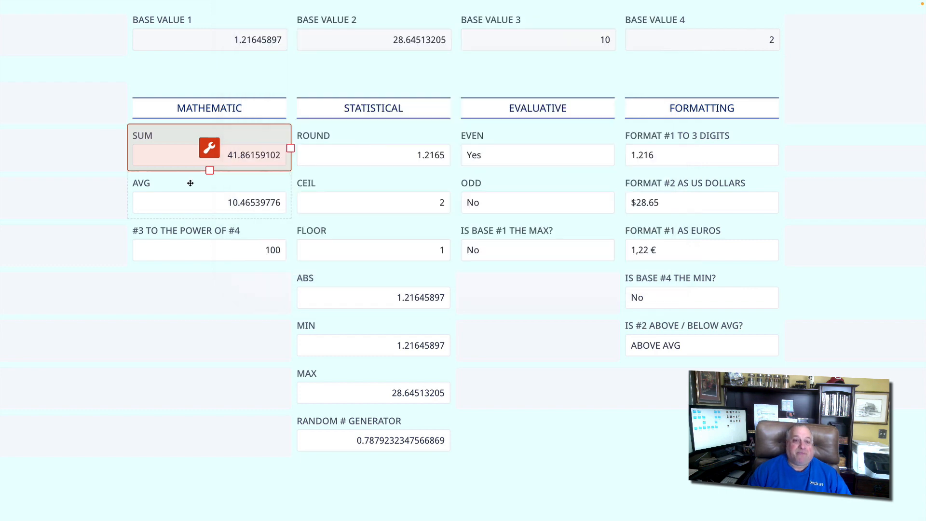
{"action": "left_click", "coordinate": [190, 183]}
{"action": "left_click", "coordinate": [208, 197]}
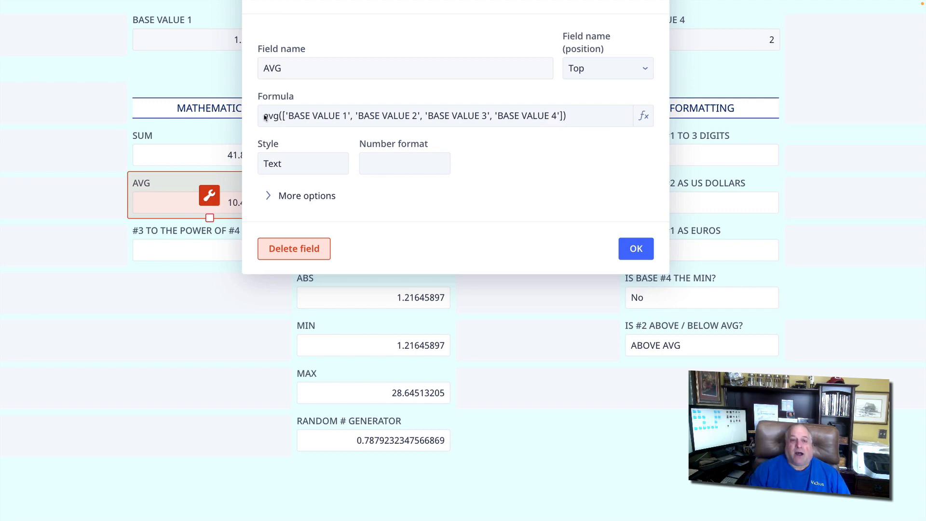
{"action": "left_click", "coordinate": [636, 249]}
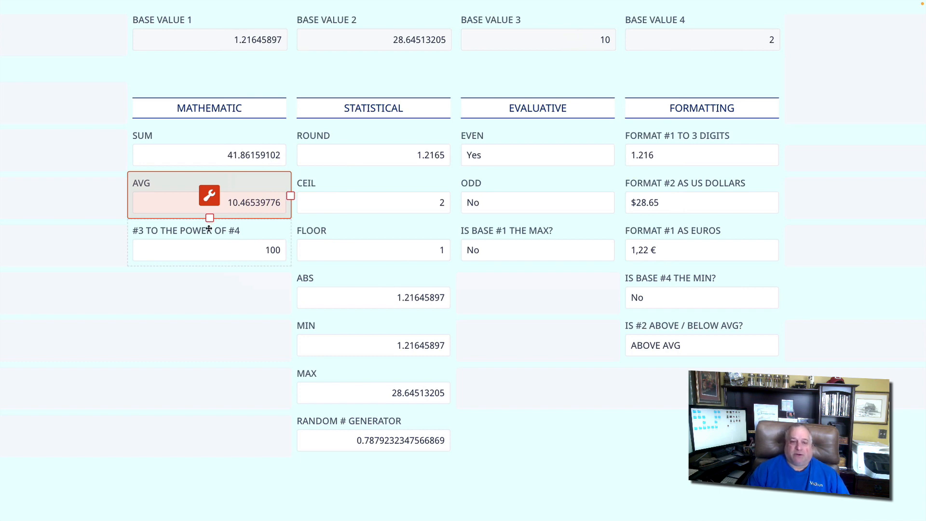
- Compare BASE VALUE 3 and BASE VALUE 4 with the #3 TO THE POWER OF #4 result
{"action": "left_click", "coordinate": [572, 40]}
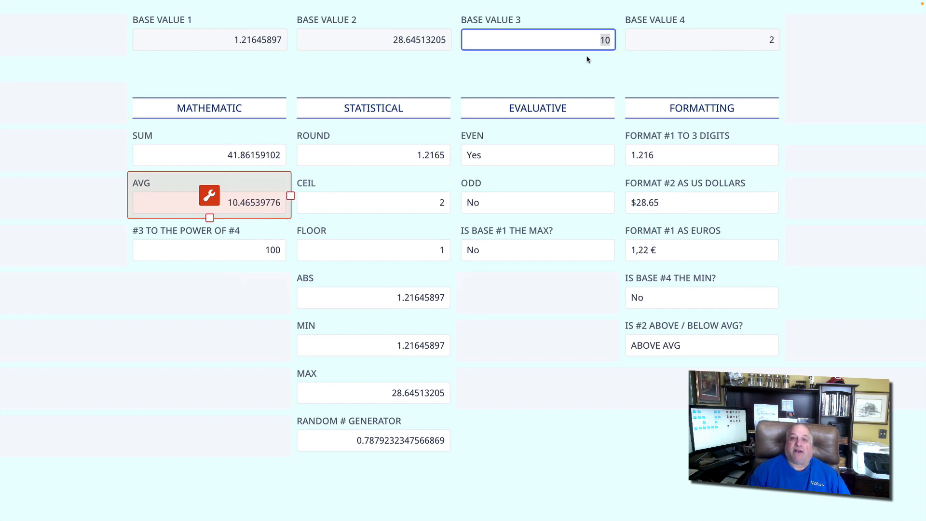
{"action": "left_click", "coordinate": [609, 40]}
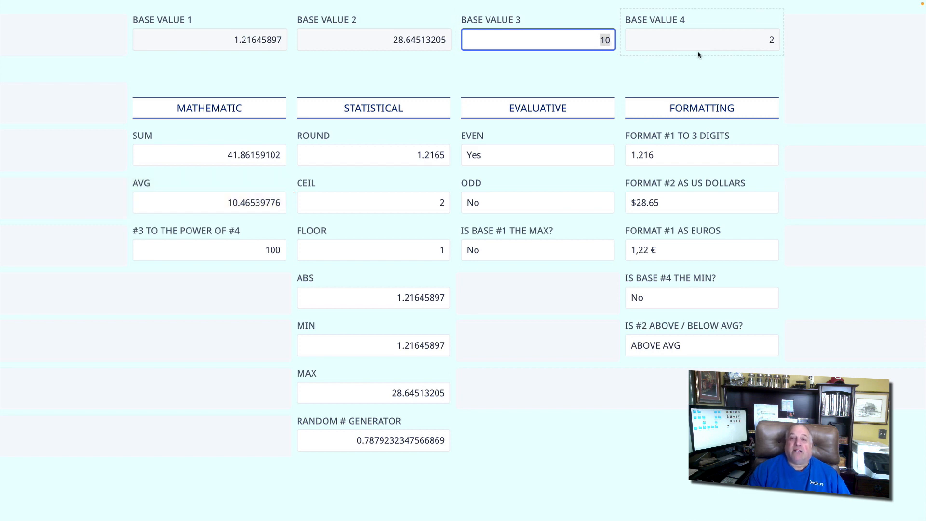
{"action": "left_click", "coordinate": [772, 42]}
{"action": "left_click", "coordinate": [780, 43]}
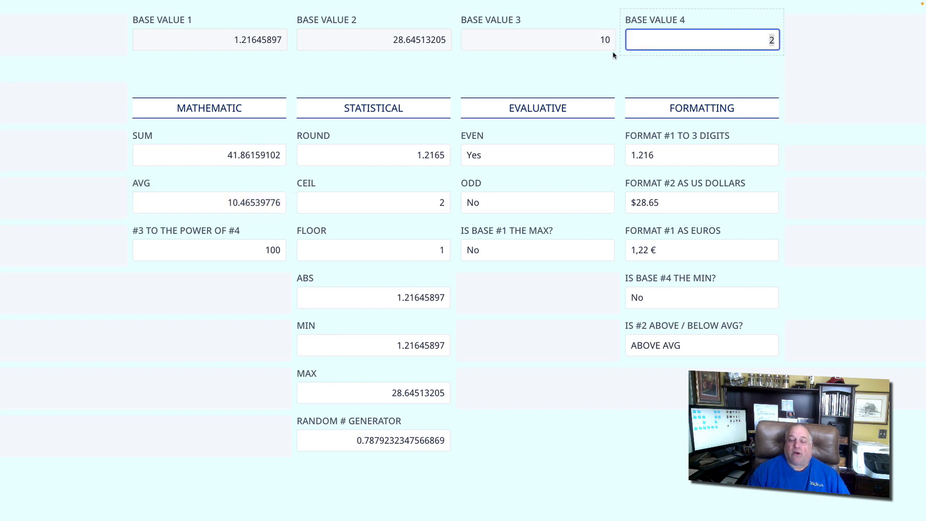
{"action": "left_click", "coordinate": [594, 40]}
{"action": "left_click", "coordinate": [593, 40]}
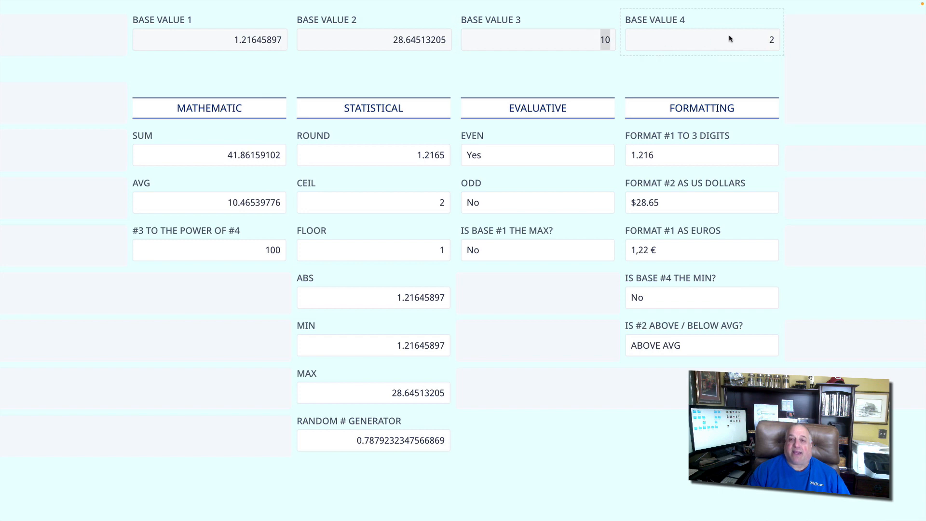
{"action": "left_click", "coordinate": [774, 38]}
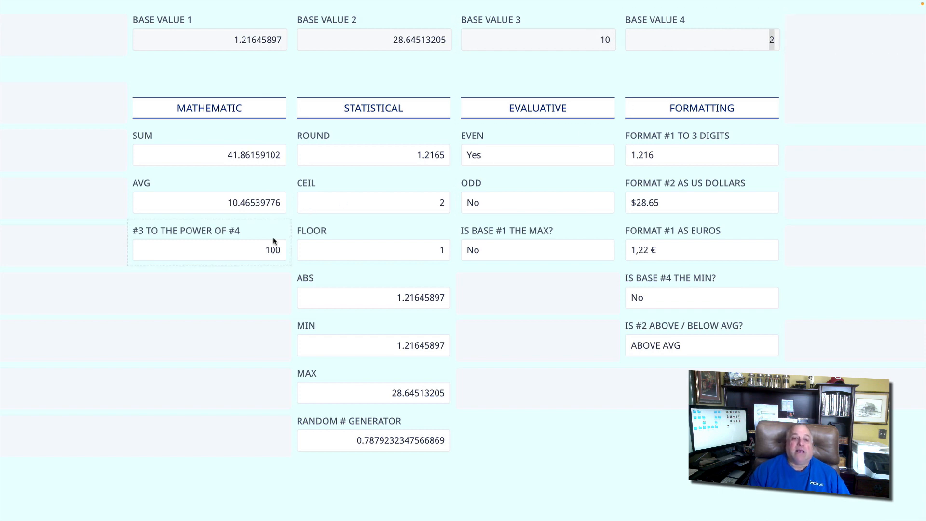
{"action": "left_click_drag", "start_coordinate": [264, 249], "coordinate": [283, 250]}
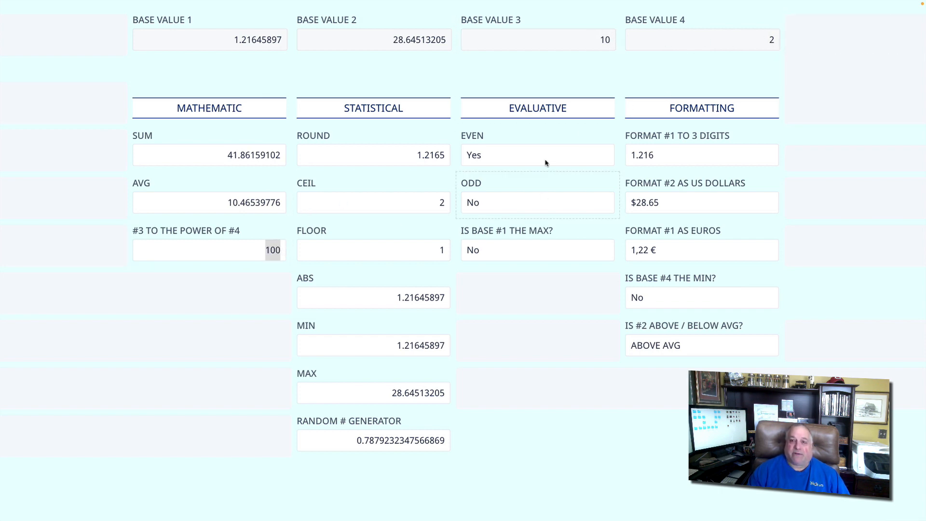
- Set BASE VALUE 3 to 15 and BASE VALUE 4 to 4, and check the #3 TO THE POWER OF #4 result
{"action": "left_click", "coordinate": [554, 39]}
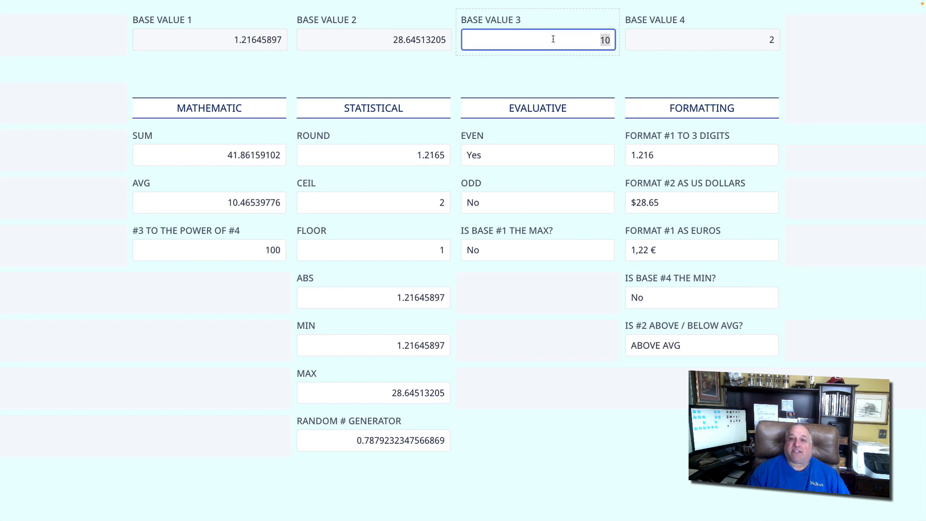
{"action": "type", "text": "15"}
{"action": "key", "text": "Return"}
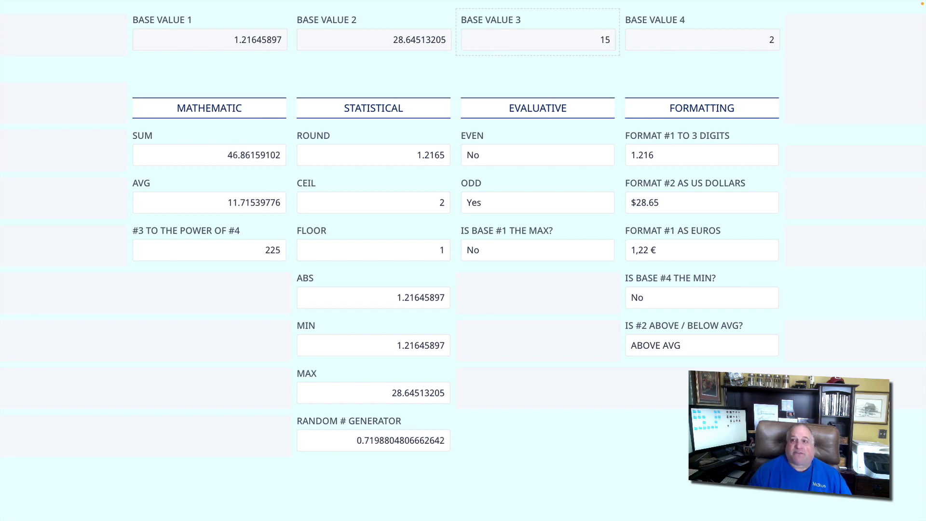
{"action": "left_click", "coordinate": [649, 37]}
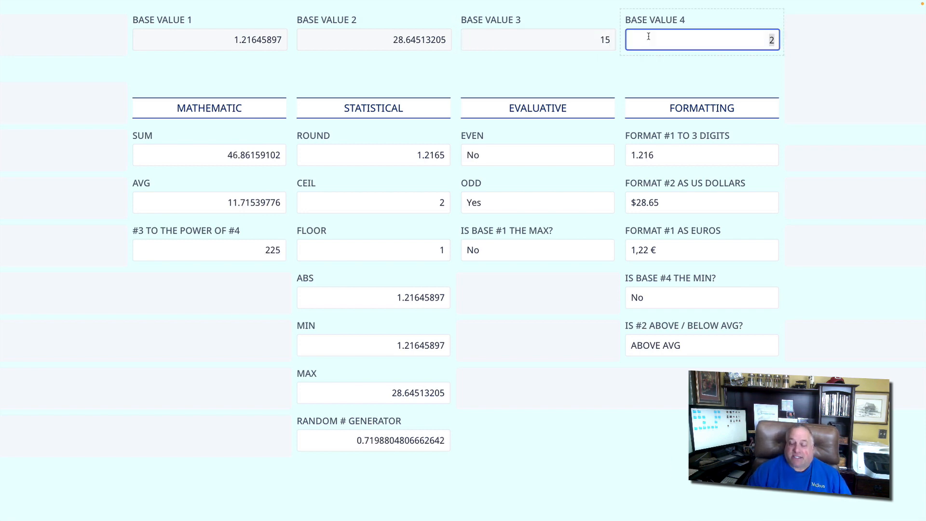
{"action": "type", "text": "4"}
{"action": "key", "text": "Return"}
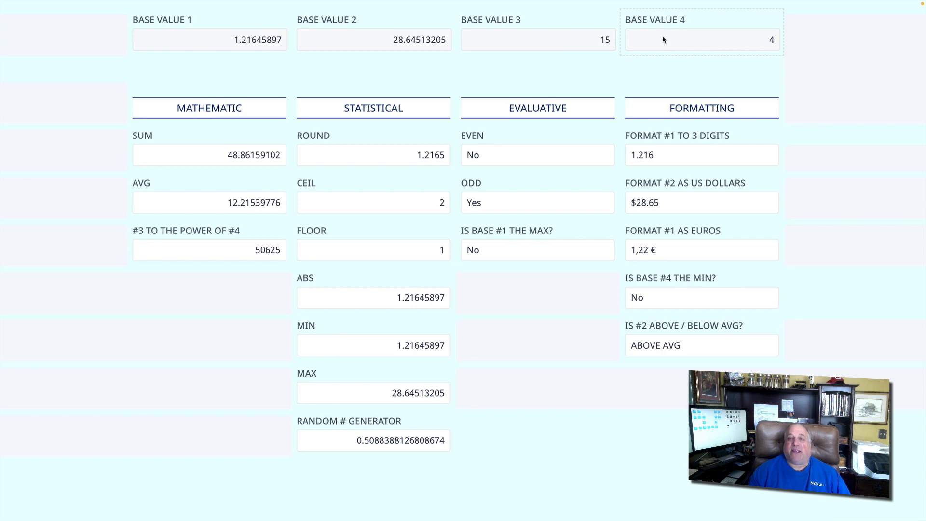
{"action": "left_click_drag", "start_coordinate": [252, 251], "coordinate": [293, 255]}
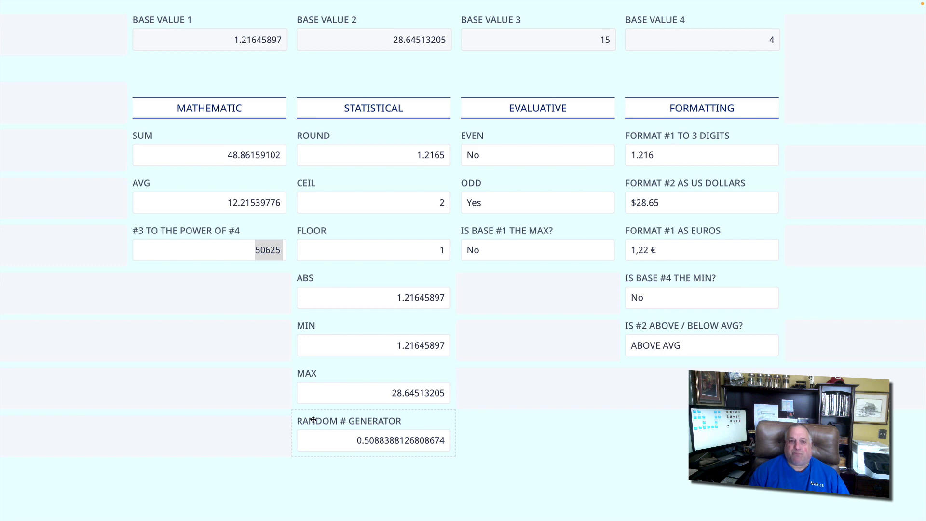
- Review the ROUND field's formula and compare it with the decimals of BASE VALUE 1
{"action": "left_click", "coordinate": [344, 138]}
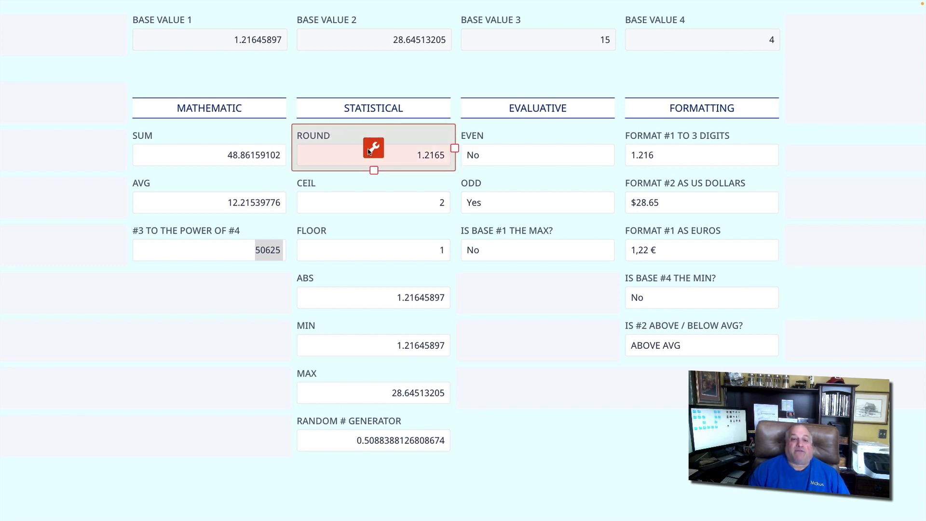
{"action": "left_click", "coordinate": [372, 148]}
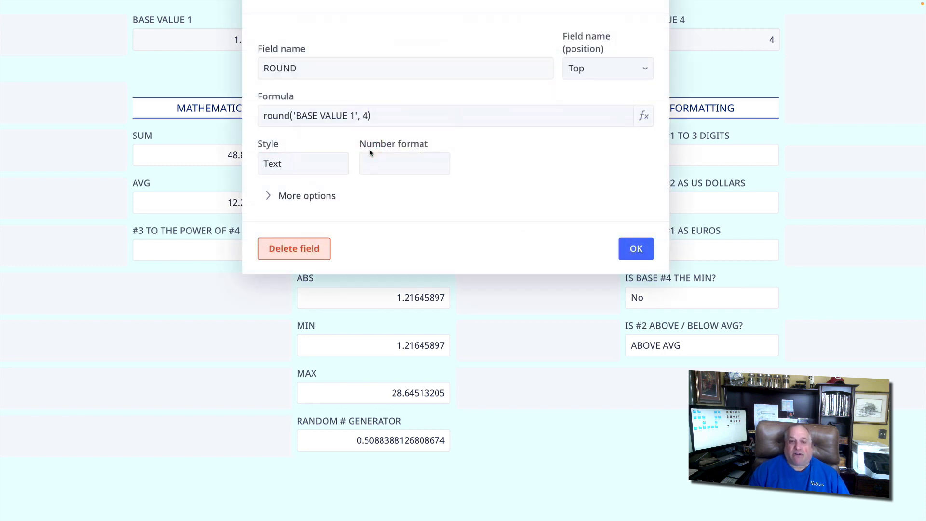
{"action": "left_click", "coordinate": [632, 249]}
{"action": "left_click", "coordinate": [235, 40]}
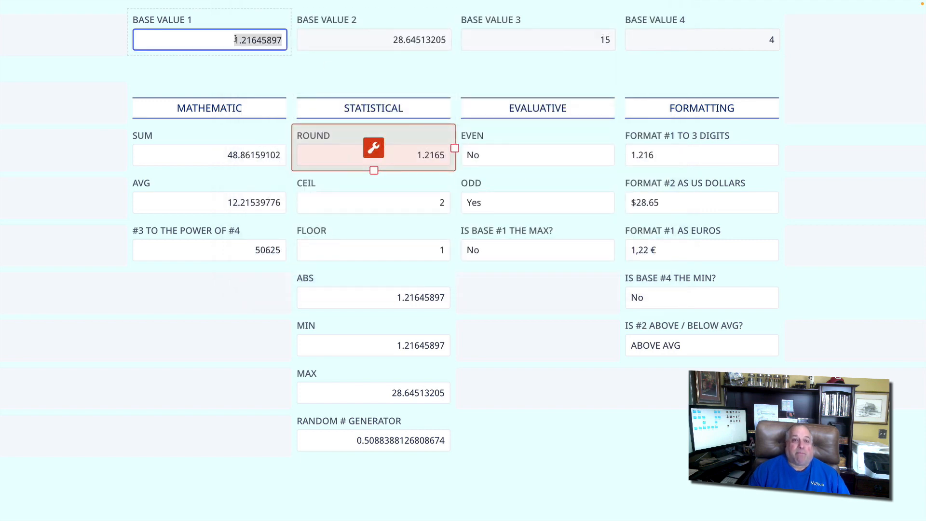
{"action": "left_click_drag", "start_coordinate": [244, 41], "coordinate": [282, 40]}
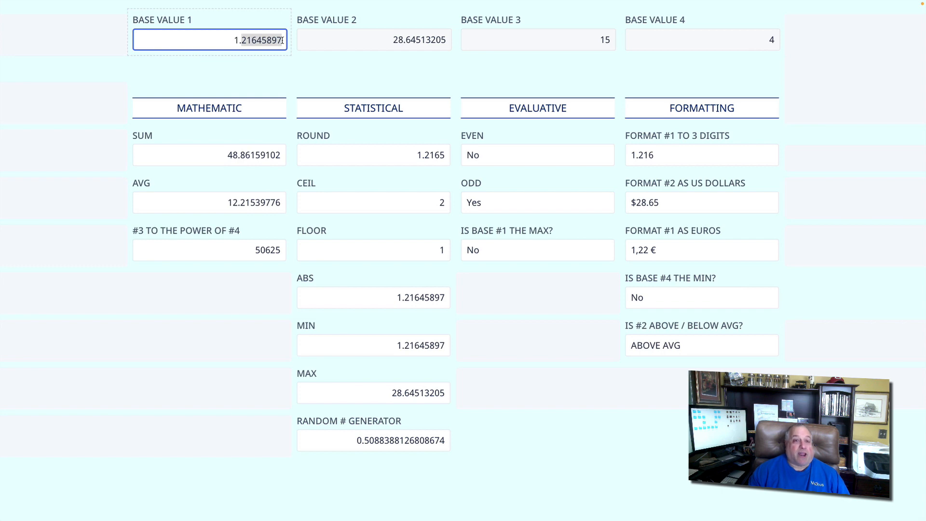
{"action": "left_click", "coordinate": [369, 137]}
{"action": "left_click", "coordinate": [375, 145]}
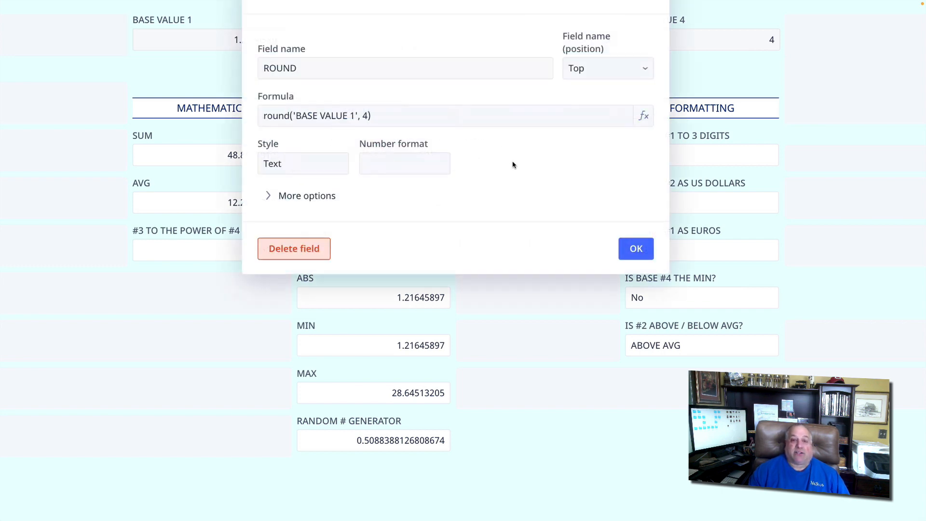
{"action": "left_click", "coordinate": [636, 248]}
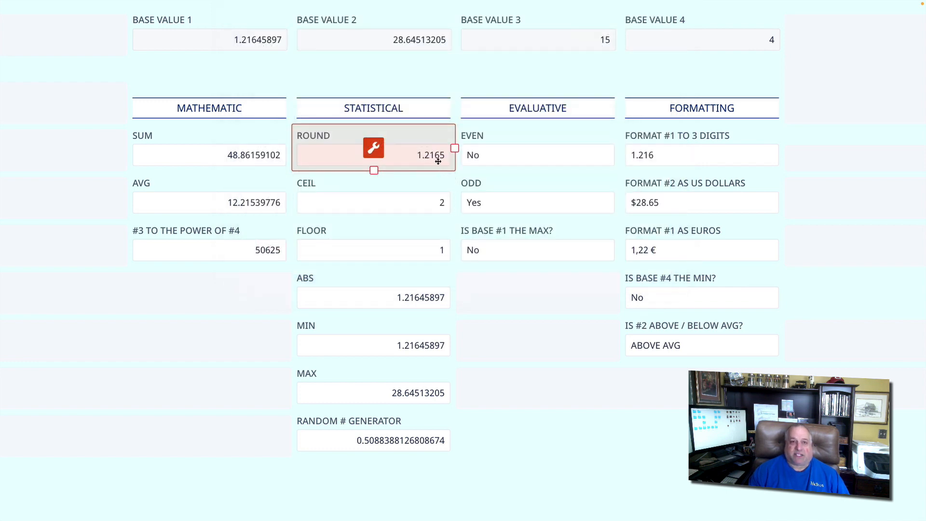
- Set BASE VALUE 1 to 45.13265487 to test the CEIL and FLOOR fields
{"action": "left_click", "coordinate": [365, 182]}
{"action": "left_click", "coordinate": [348, 231]}
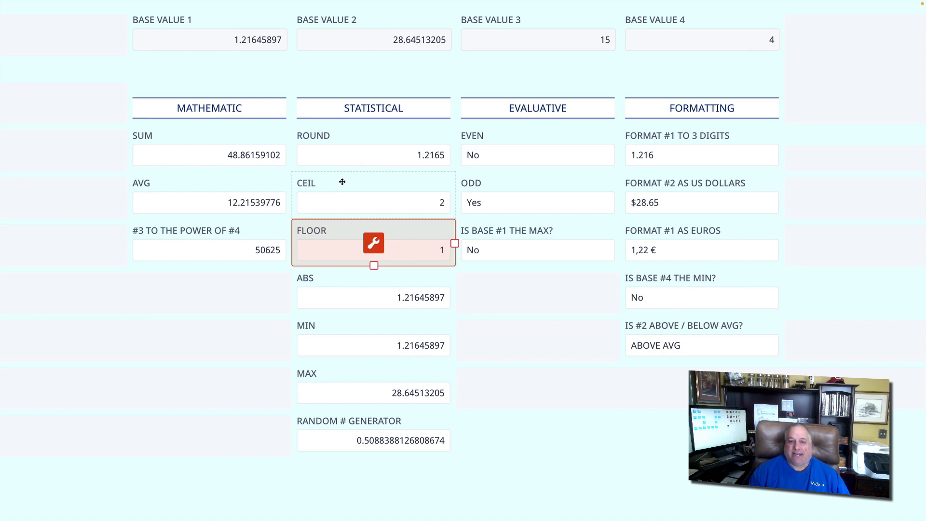
{"action": "left_click", "coordinate": [200, 41]}
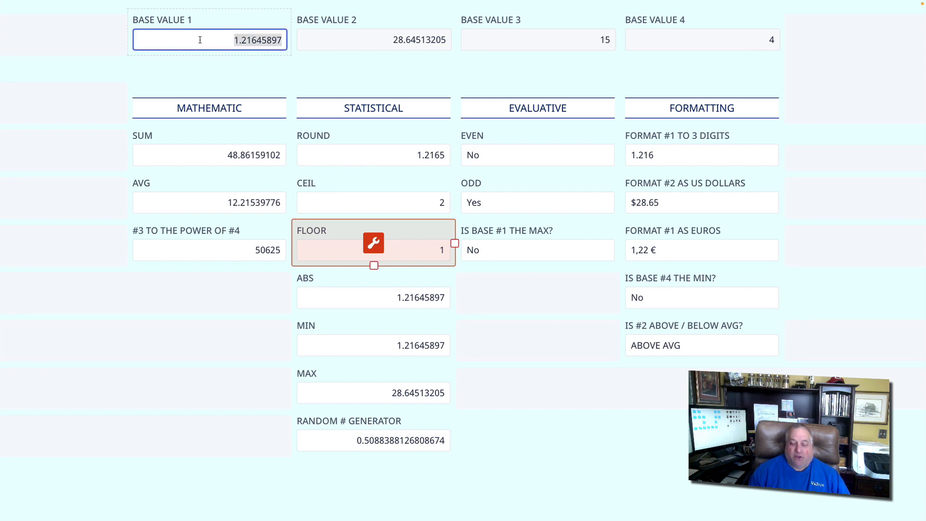
{"action": "type", "text": "45.1"}
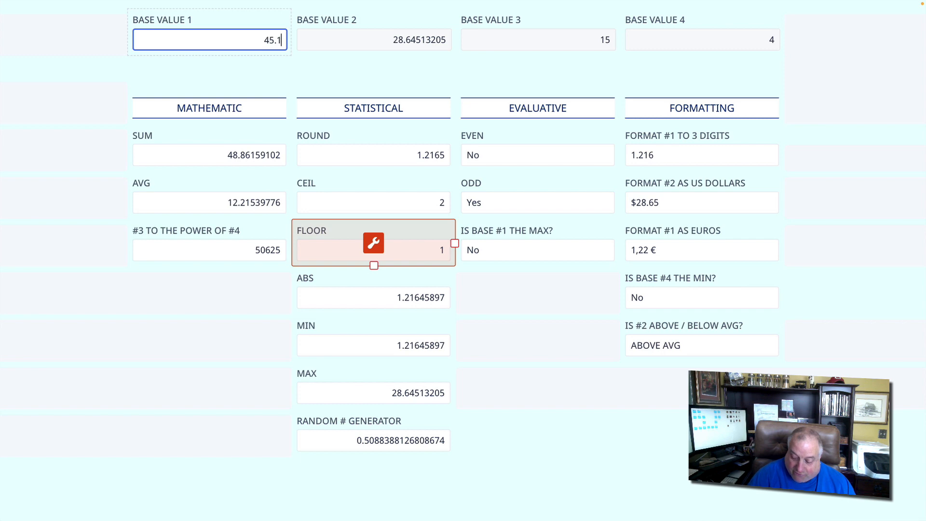
{"action": "type", "text": "3265487"}
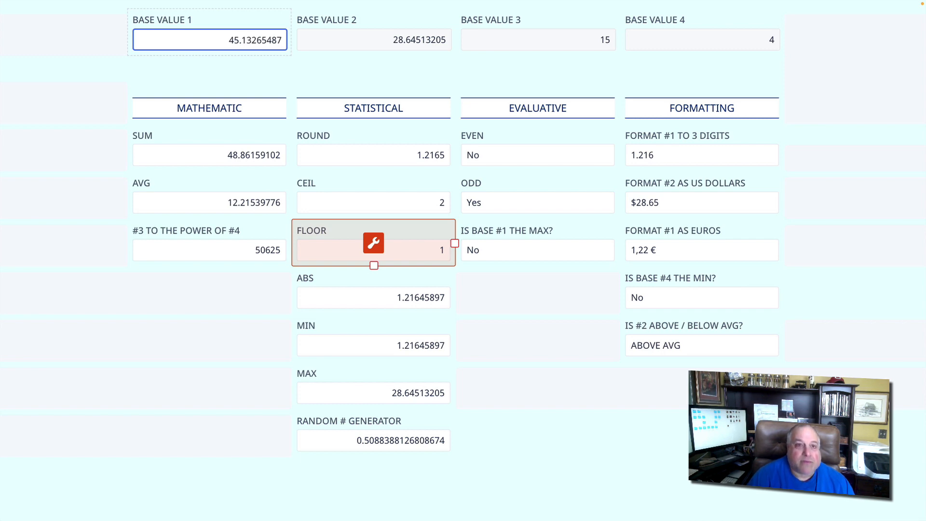
{"action": "key", "text": "Return"}
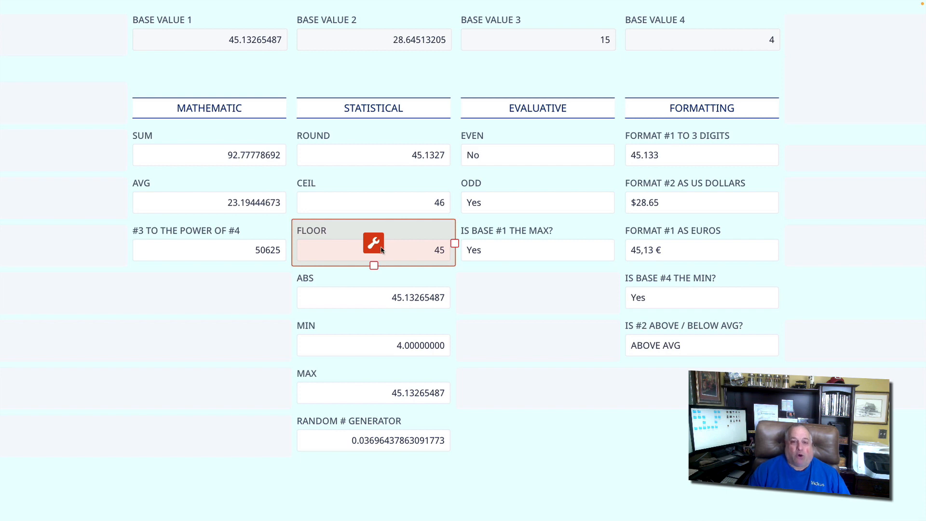
- Review the formulas behind the CEIL and FLOOR fields in the STATISTICAL column
{"action": "left_click", "coordinate": [238, 40]}
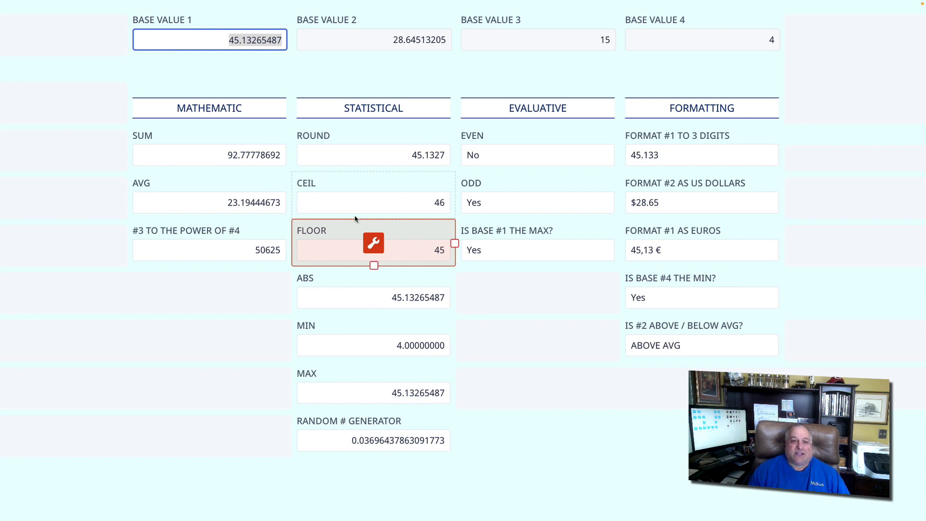
{"action": "left_click", "coordinate": [332, 182]}
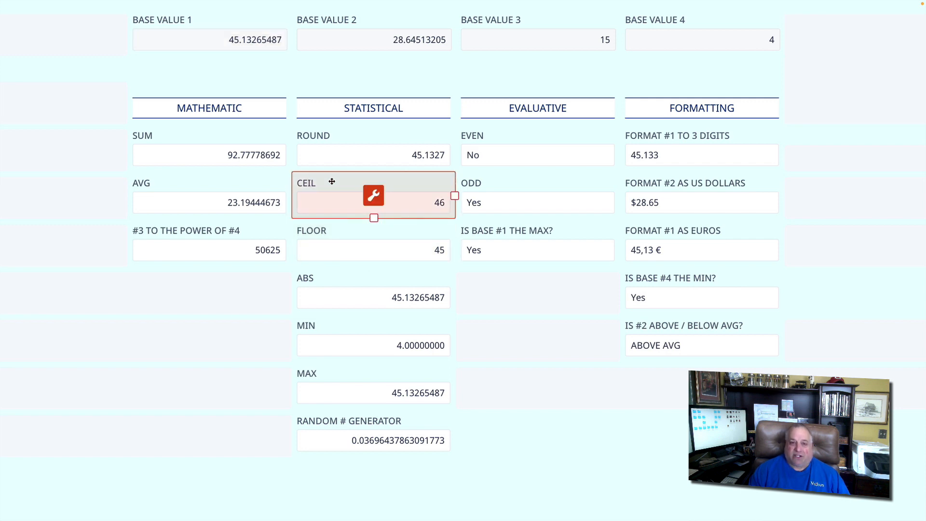
{"action": "left_click", "coordinate": [375, 196]}
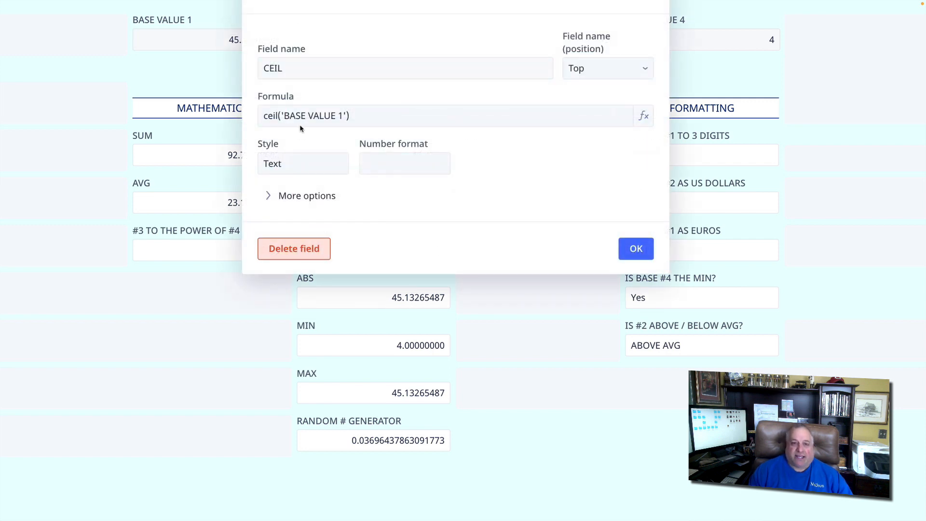
{"action": "key", "text": "Escape"}
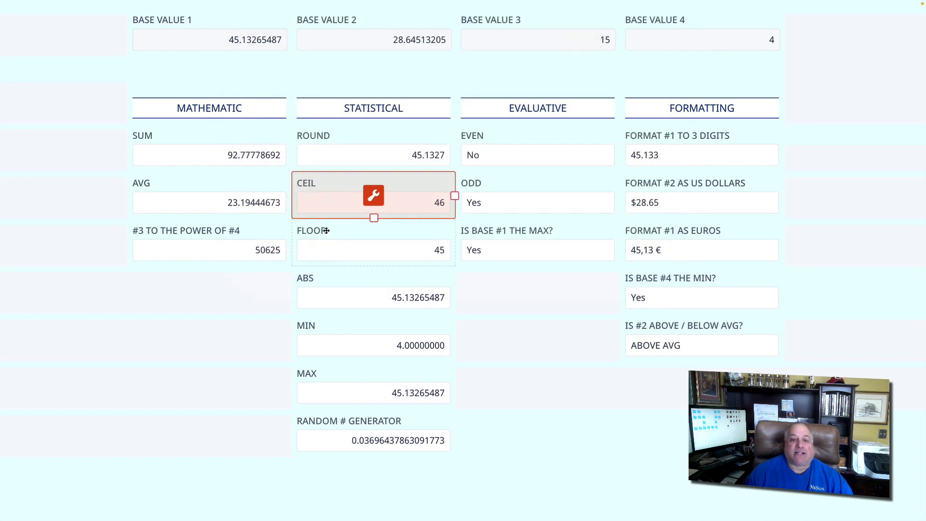
{"action": "left_click", "coordinate": [327, 231]}
{"action": "left_click", "coordinate": [374, 244]}
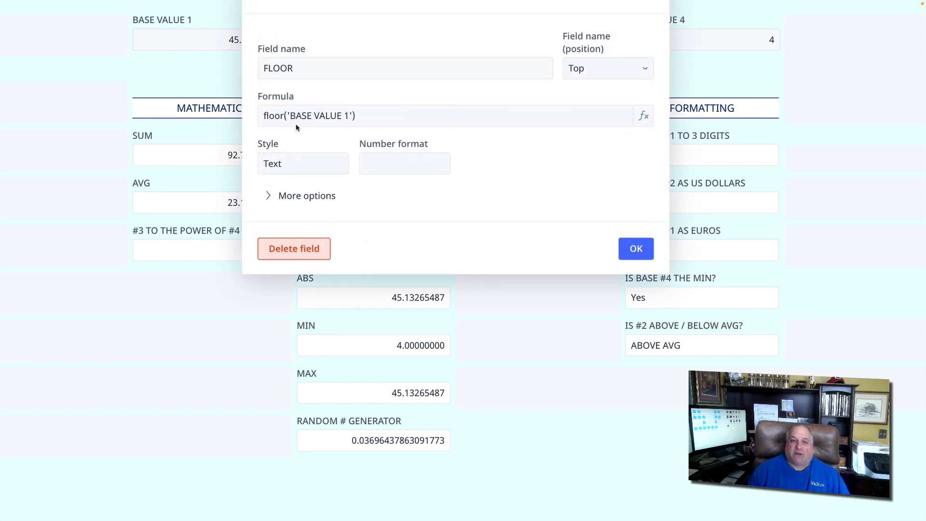
{"action": "left_click", "coordinate": [637, 248]}
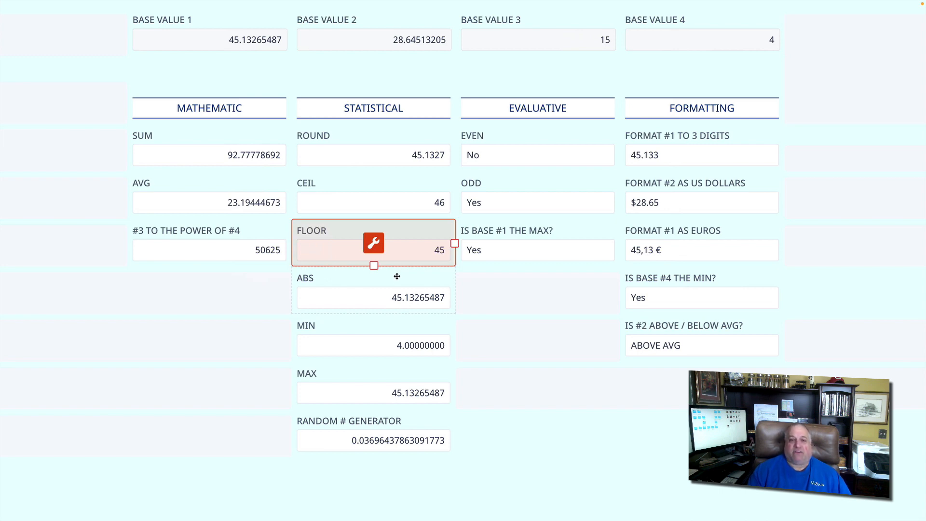
- Replace BASE VALUE 1 with -10 to test the ABS field
{"action": "left_click", "coordinate": [199, 39]}
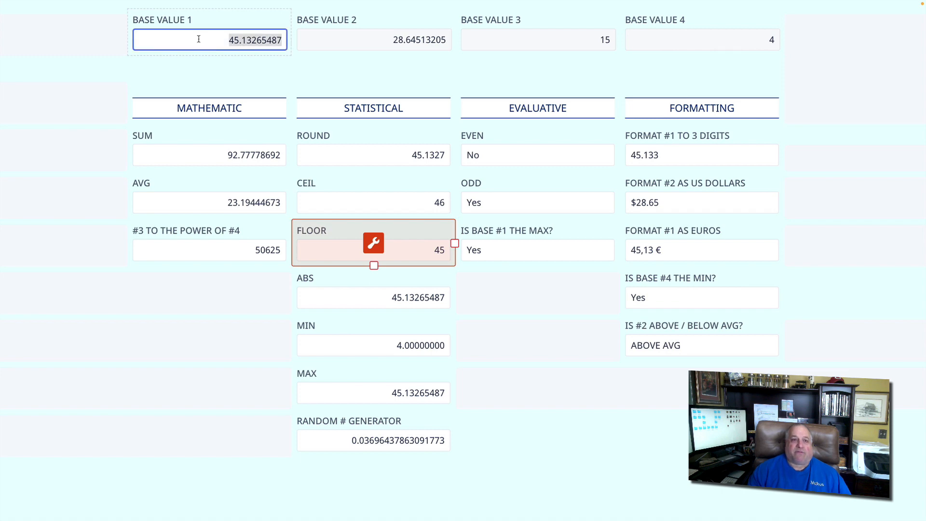
{"action": "key", "text": "BackSpace"}
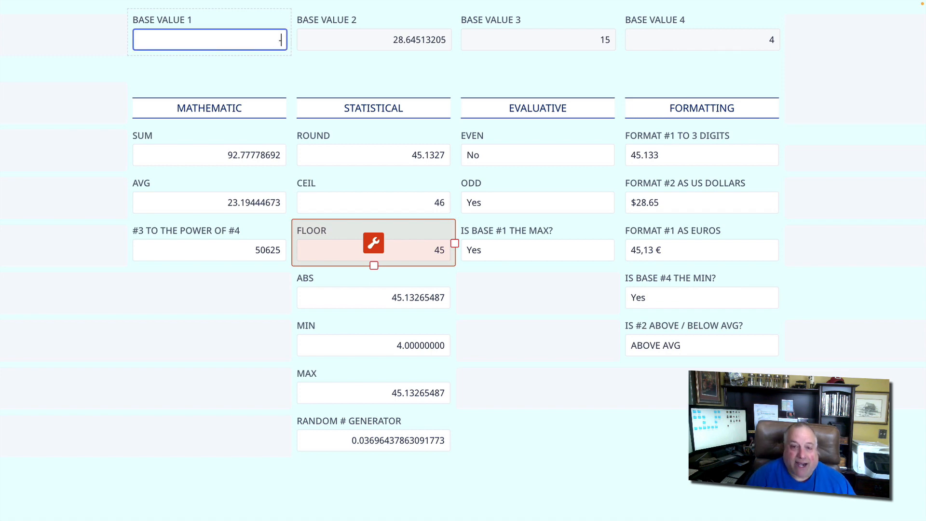
{"action": "key", "text": "Return"}
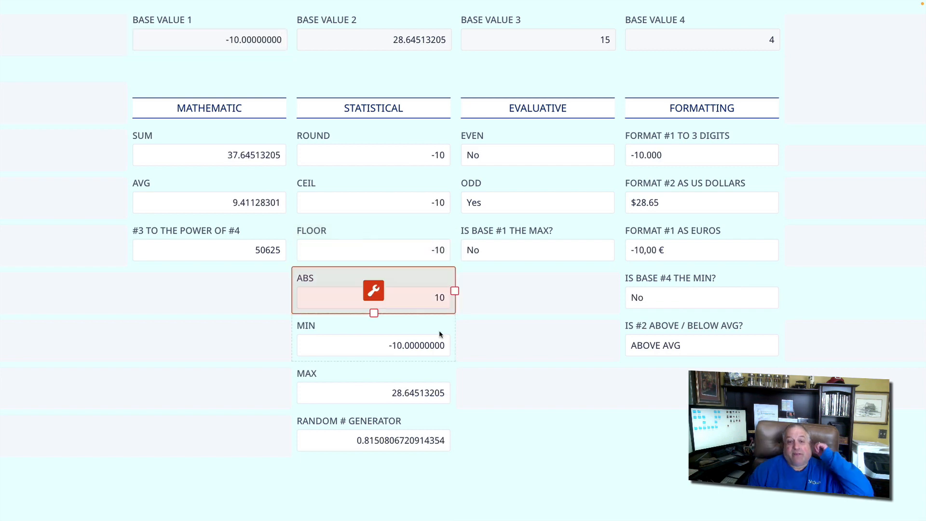
- Review the formulas behind the ABS and MIN fields in the STATISTICAL column
{"action": "left_click", "coordinate": [374, 292]}
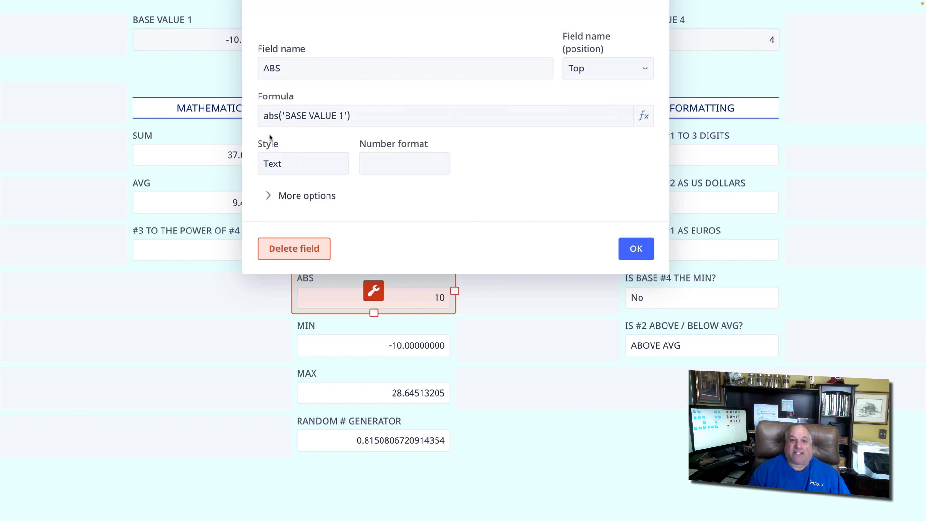
{"action": "left_click", "coordinate": [628, 248]}
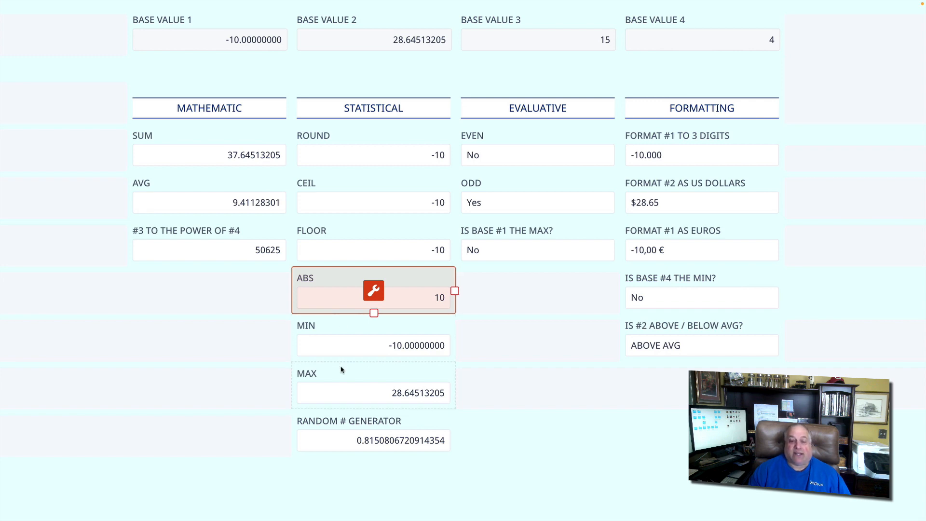
{"action": "left_click", "coordinate": [341, 325]}
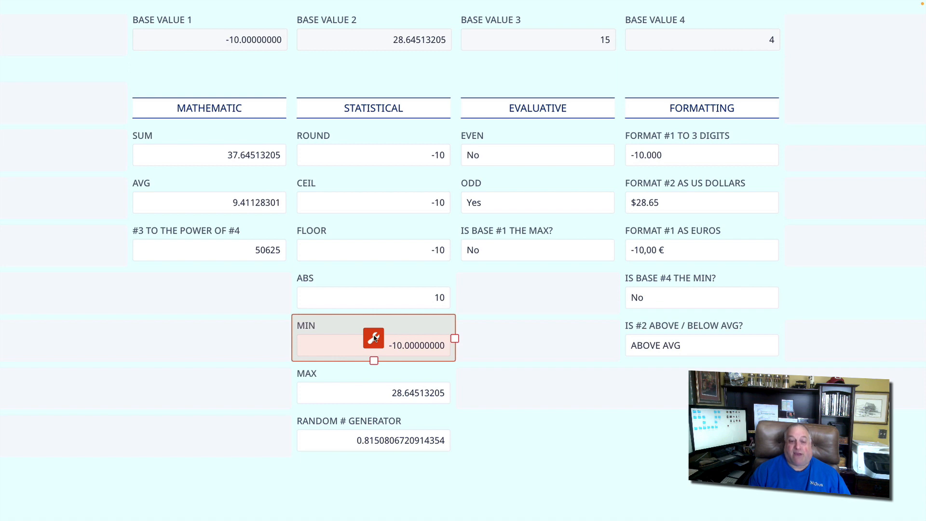
{"action": "left_click", "coordinate": [374, 338]}
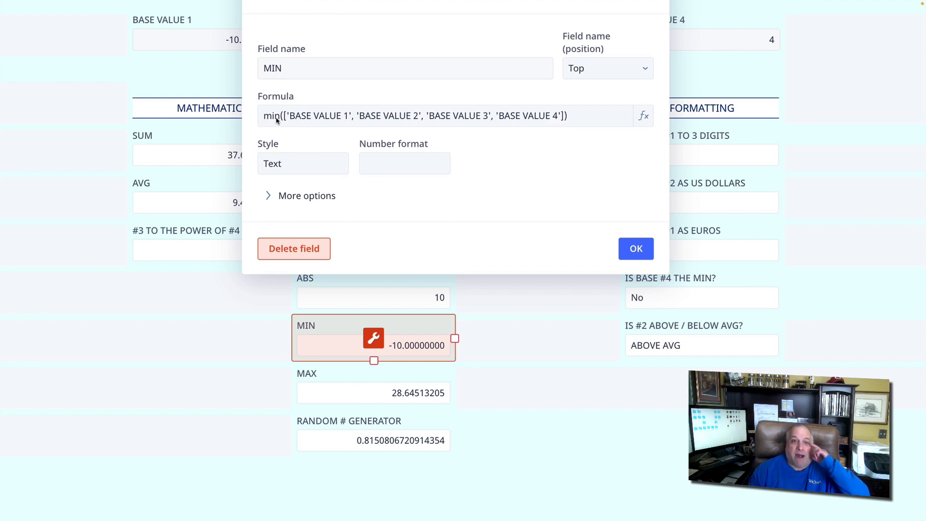
{"action": "left_click", "coordinate": [636, 249]}
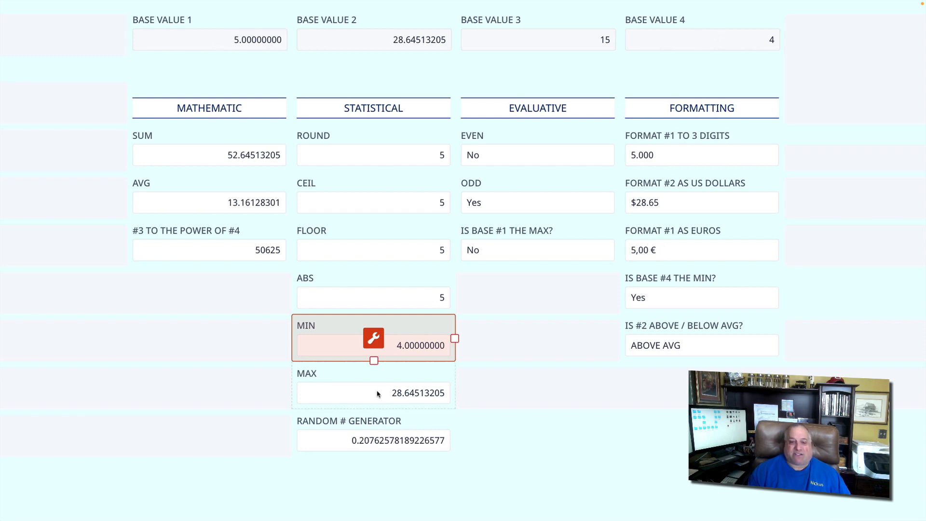
- Review the formulas behind the MAX and RANDOM # GENERATOR fields
{"action": "left_click", "coordinate": [375, 377]}
{"action": "left_click", "coordinate": [374, 383]}
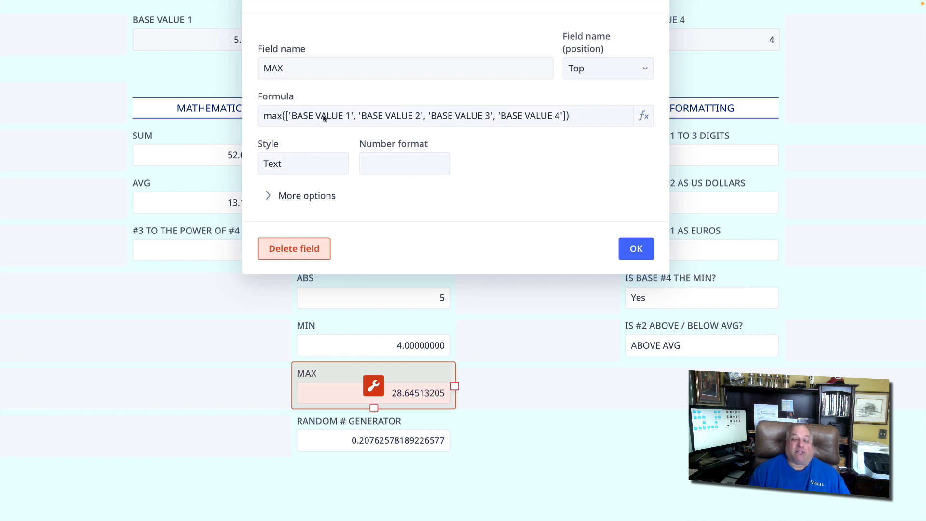
{"action": "left_click", "coordinate": [633, 247]}
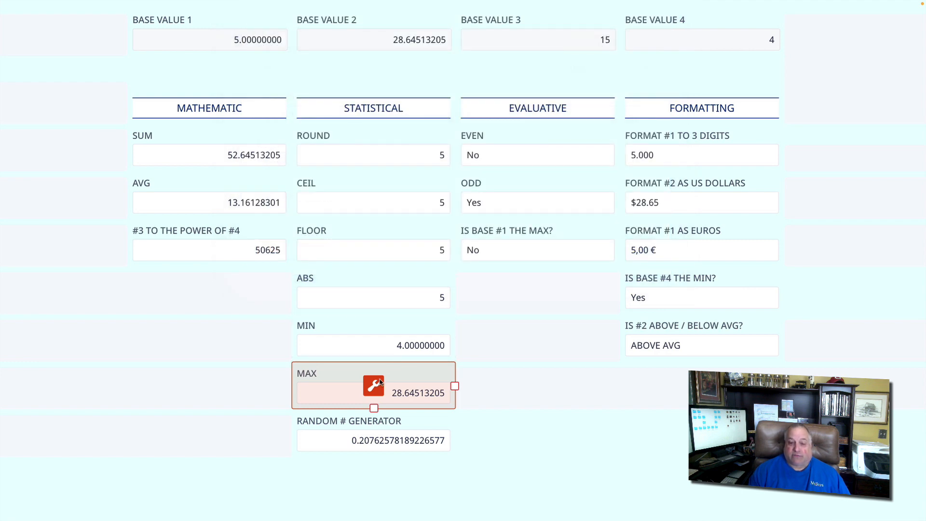
{"action": "left_click", "coordinate": [368, 420]}
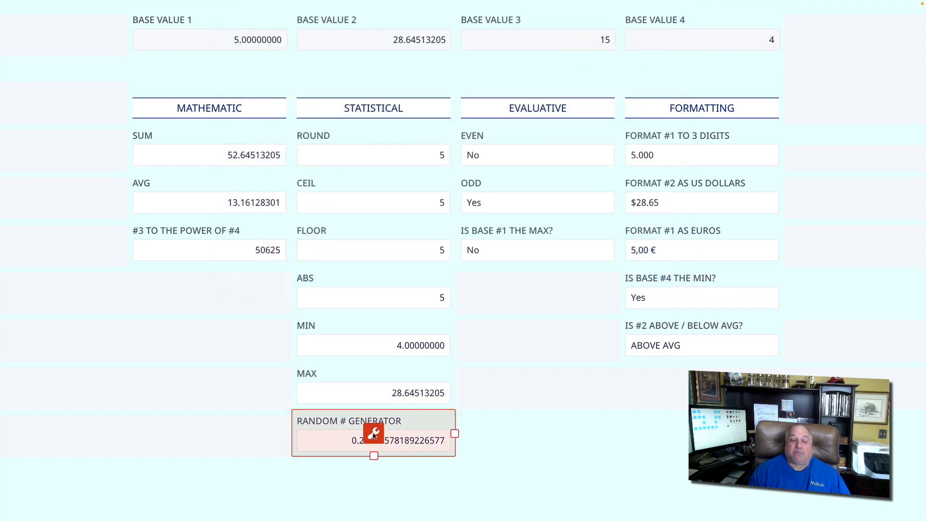
{"action": "left_click", "coordinate": [374, 433]}
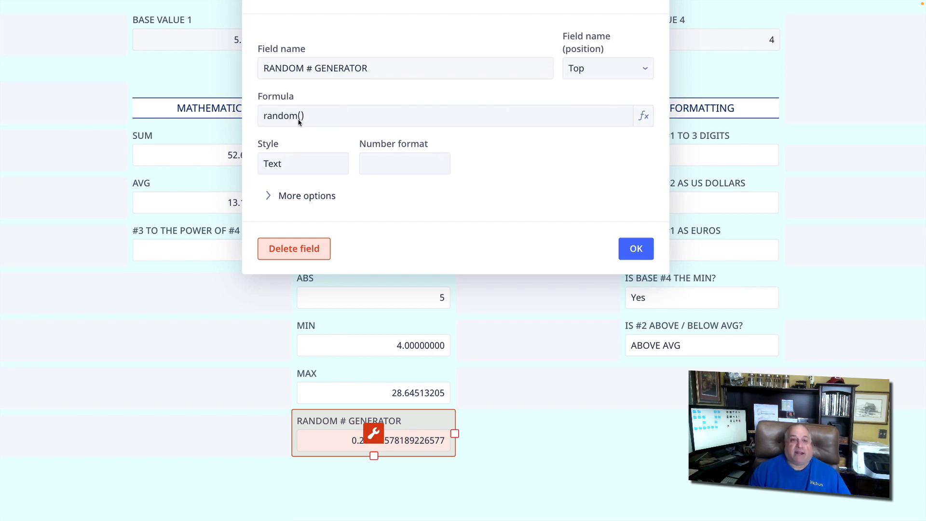
{"action": "left_click", "coordinate": [622, 251]}
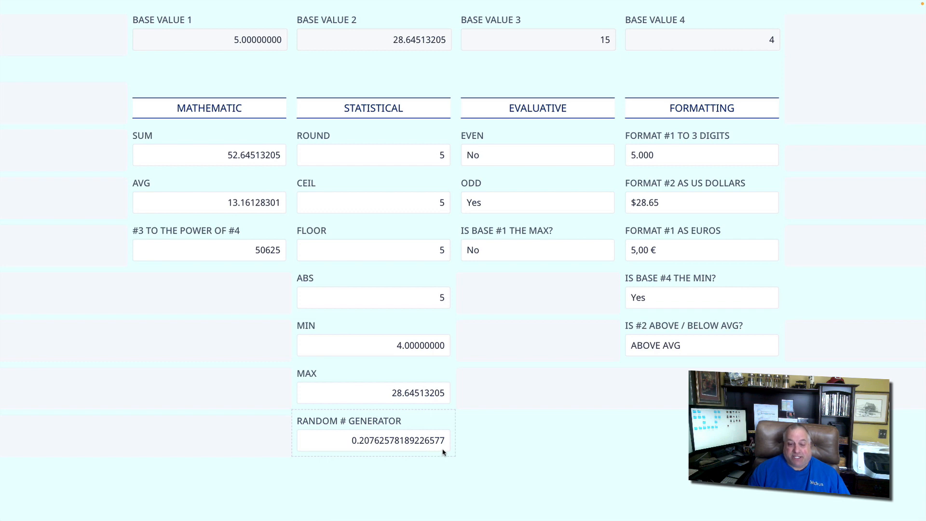
- Multiply random() by 50000 in the RANDOM # GENERATOR field's formula
{"action": "left_click", "coordinate": [374, 420]}
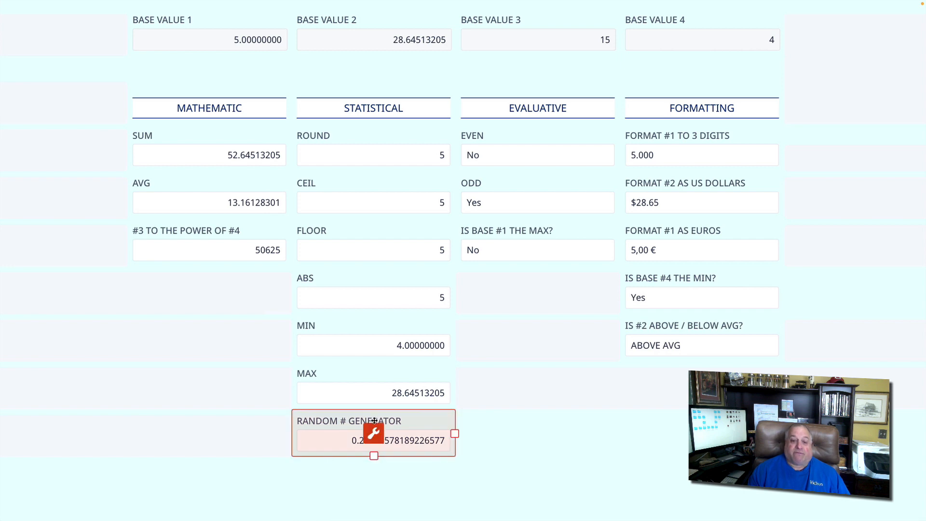
{"action": "left_click", "coordinate": [374, 433]}
{"action": "left_click", "coordinate": [309, 118]}
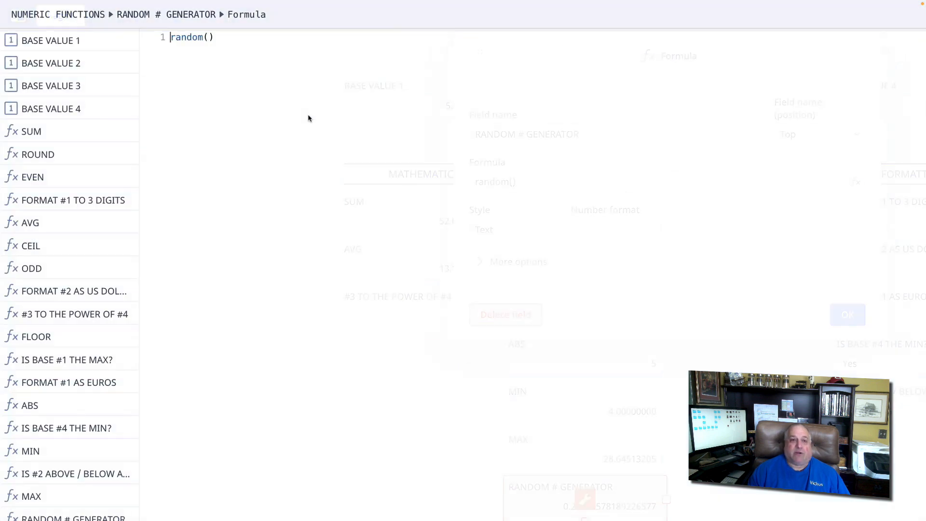
{"action": "double_click", "coordinate": [175, 38]}
{"action": "left_click", "coordinate": [218, 39]}
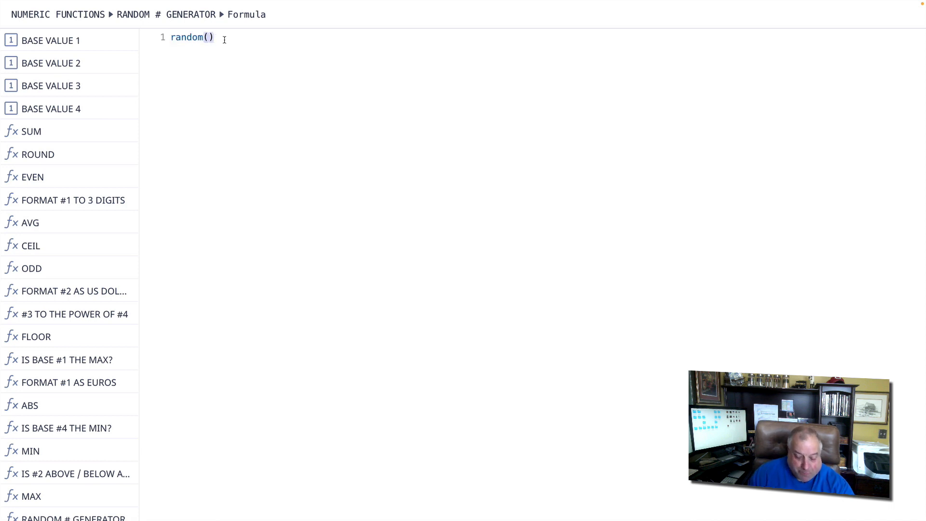
{"action": "type", "text": "* 50000"}
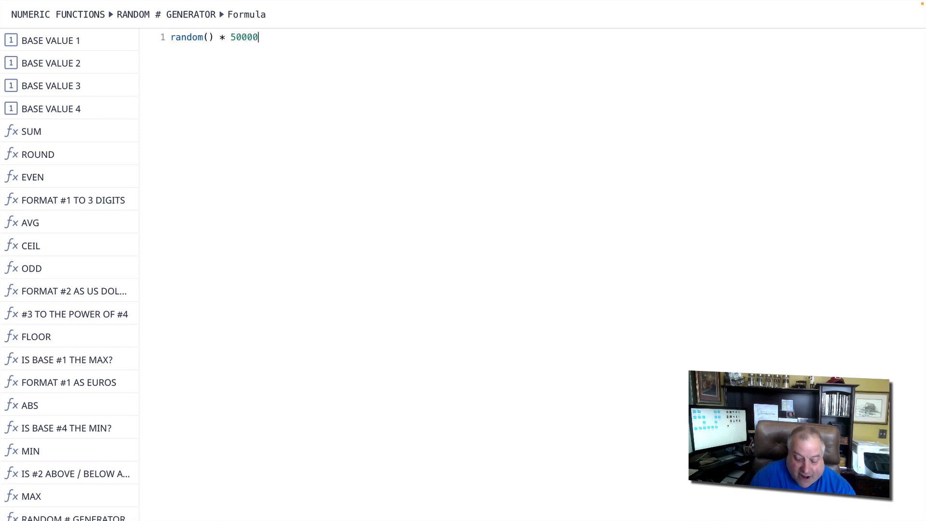
{"action": "type", "text": ")"}
- Wrap the RANDOM # GENERATOR expression in floor so the formula reads floor(random() * 50000), and apply it
{"action": "key", "text": "Home"}
{"action": "type", "text": "("}
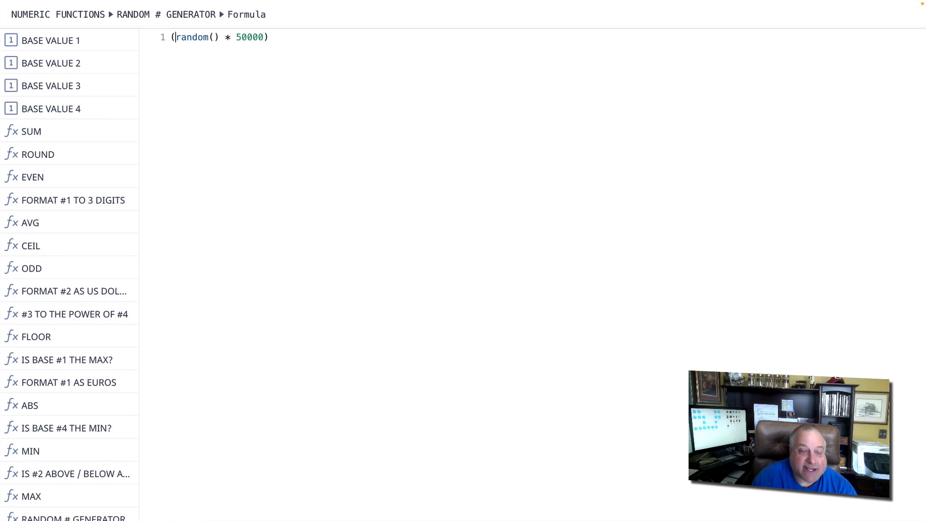
{"action": "key", "text": "Left"}
{"action": "type", "text": "floor"}
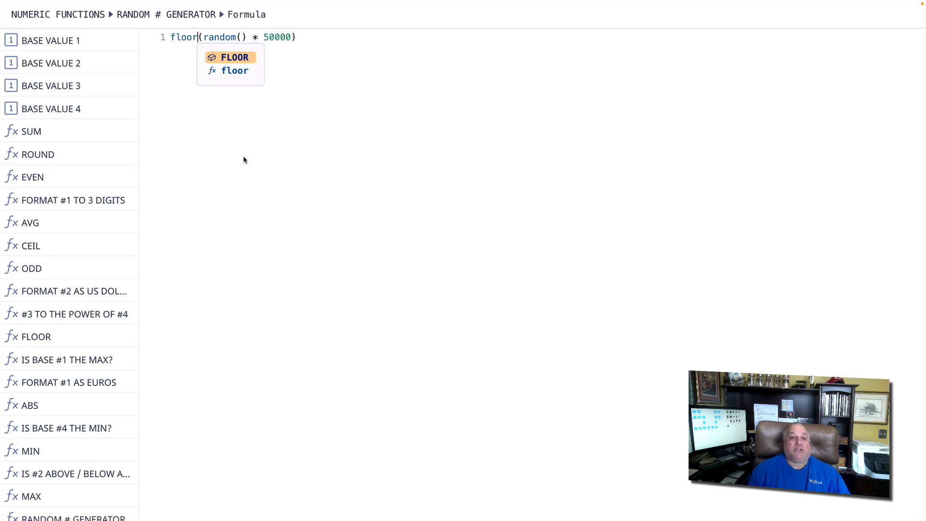
{"action": "left_click", "coordinate": [249, 161]}
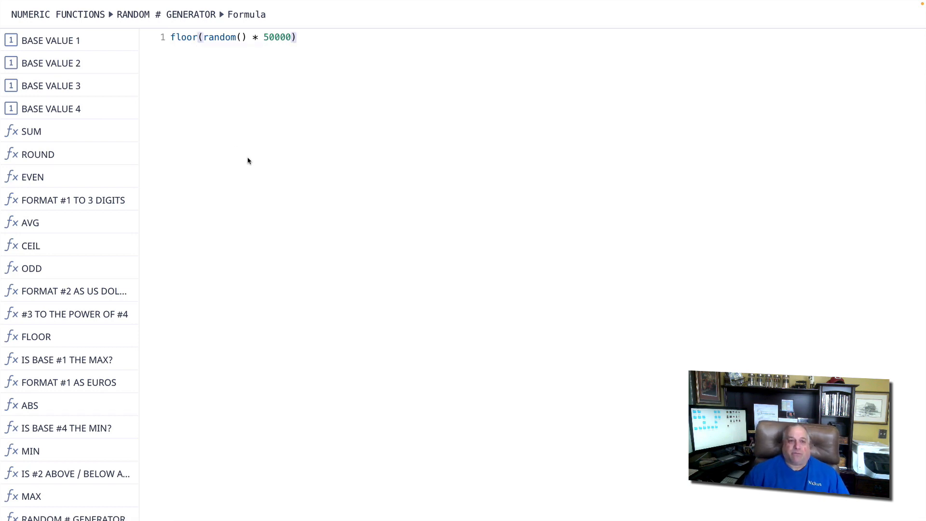
{"action": "left_click", "coordinate": [896, 10]}
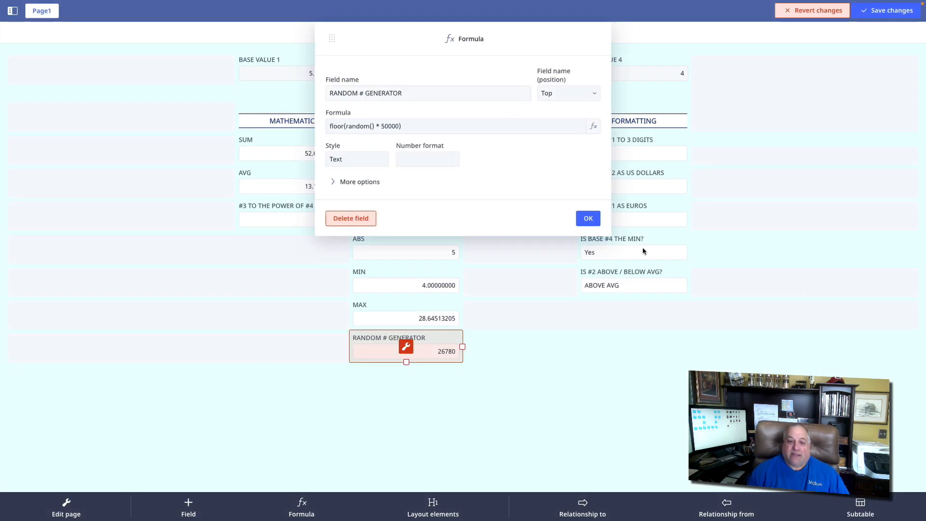
{"action": "left_click", "coordinate": [588, 218]}
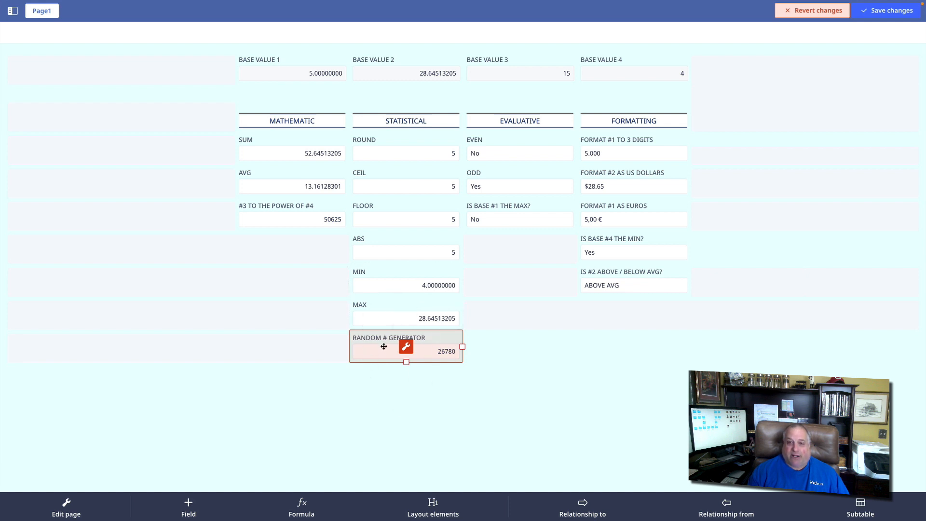
- Set BASE VALUE 3 to 5 and BASE VALUE 1 to 51.45678 to regenerate the random number
{"action": "left_click", "coordinate": [536, 74]}
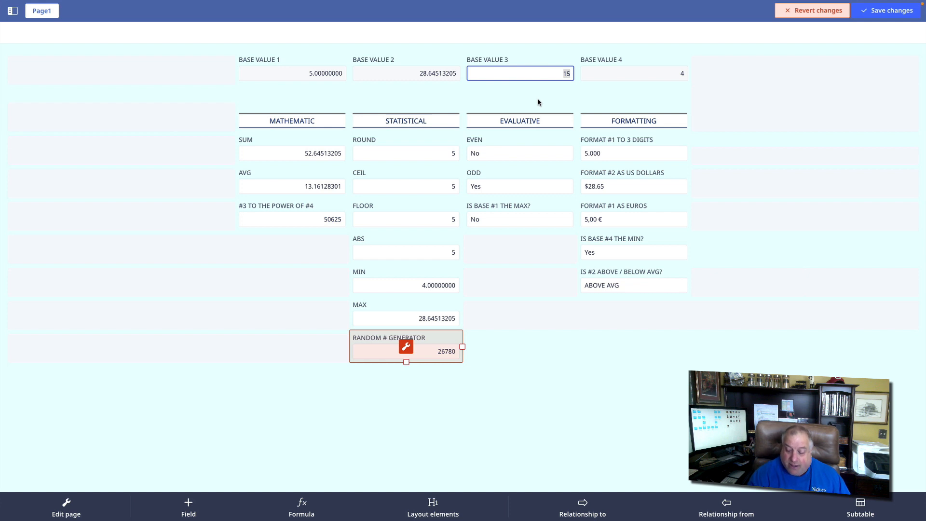
{"action": "type", "text": "5"}
{"action": "key", "text": "Return"}
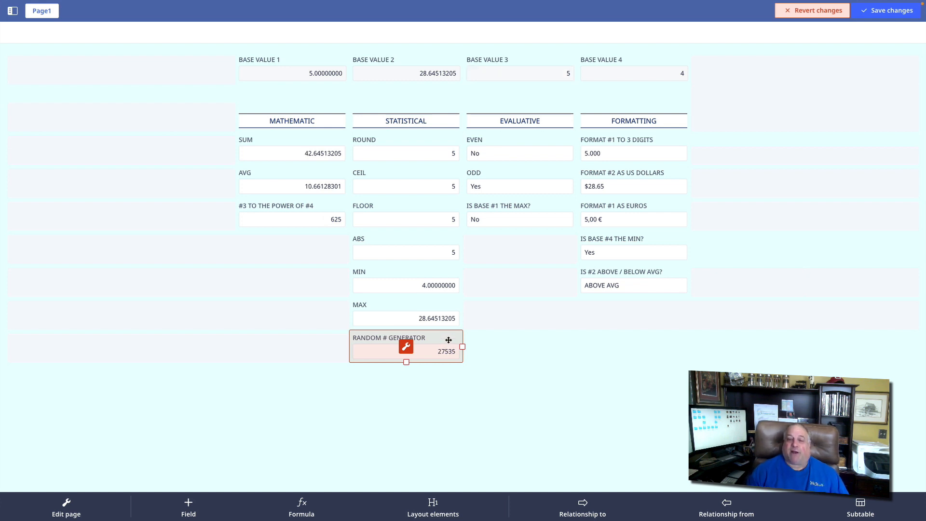
{"action": "left_click", "coordinate": [290, 75]}
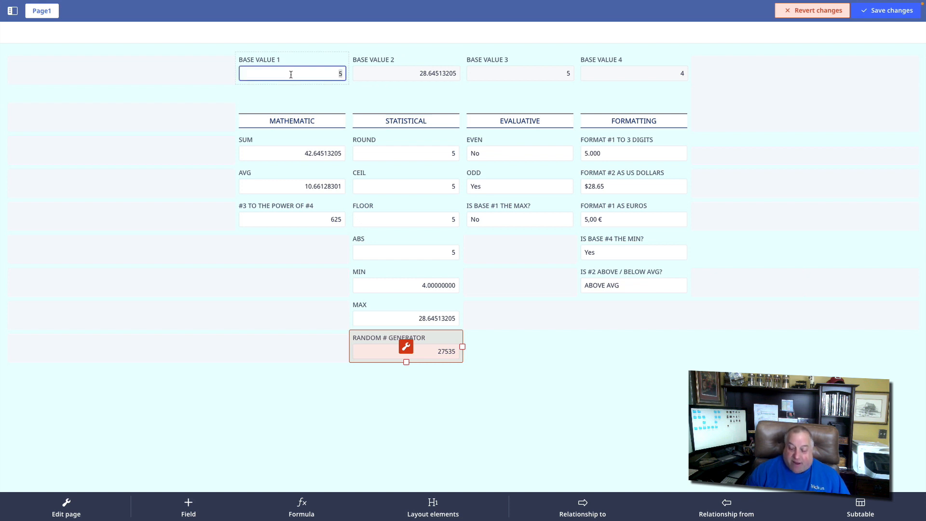
{"action": "type", "text": "51.45678"}
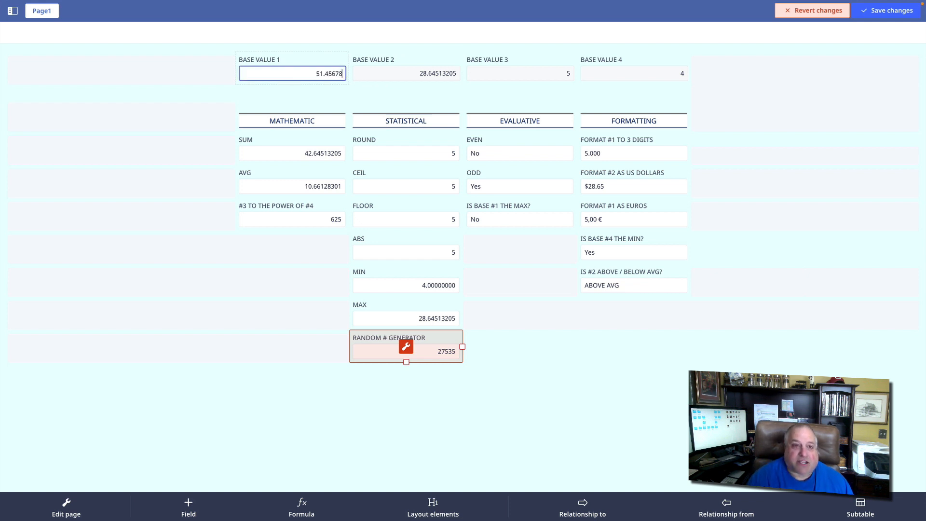
{"action": "key", "text": "Return"}
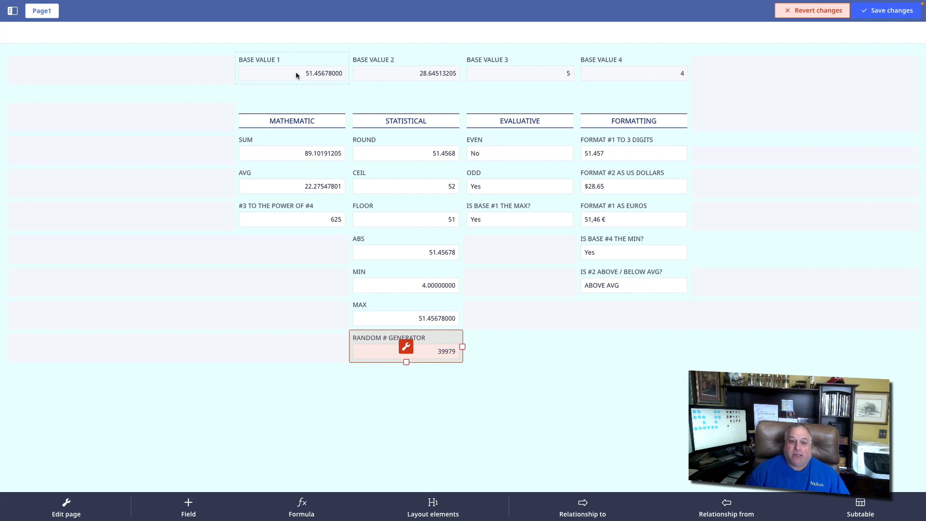
- Recheck the RANDOM # GENERATOR formula and review the EVEN field's formula in the EVALUATIVE column
{"action": "left_click", "coordinate": [406, 346]}
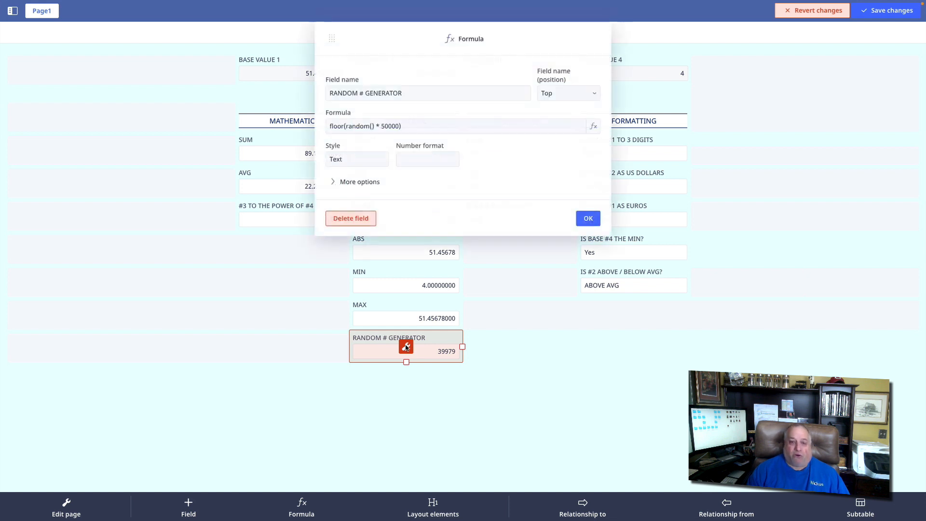
{"action": "left_click", "coordinate": [588, 218]}
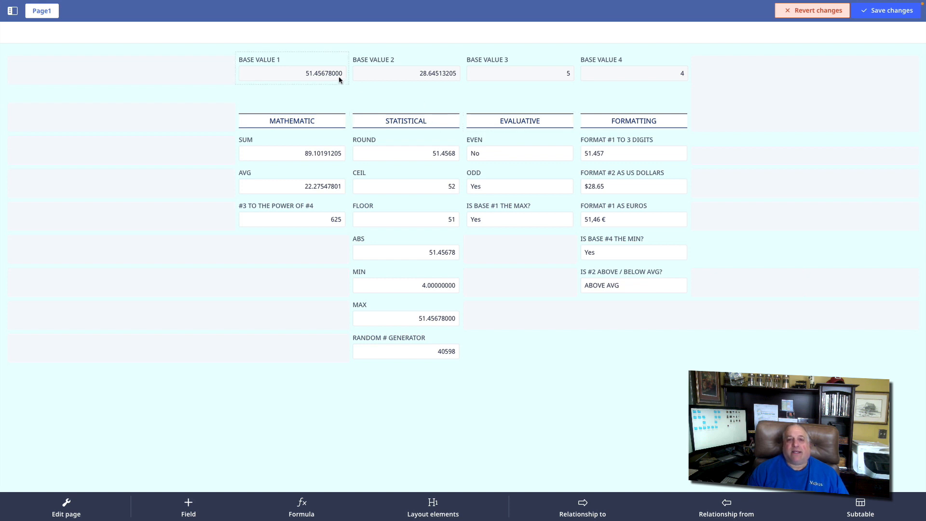
{"action": "left_click", "coordinate": [491, 139]}
{"action": "left_click", "coordinate": [522, 151]}
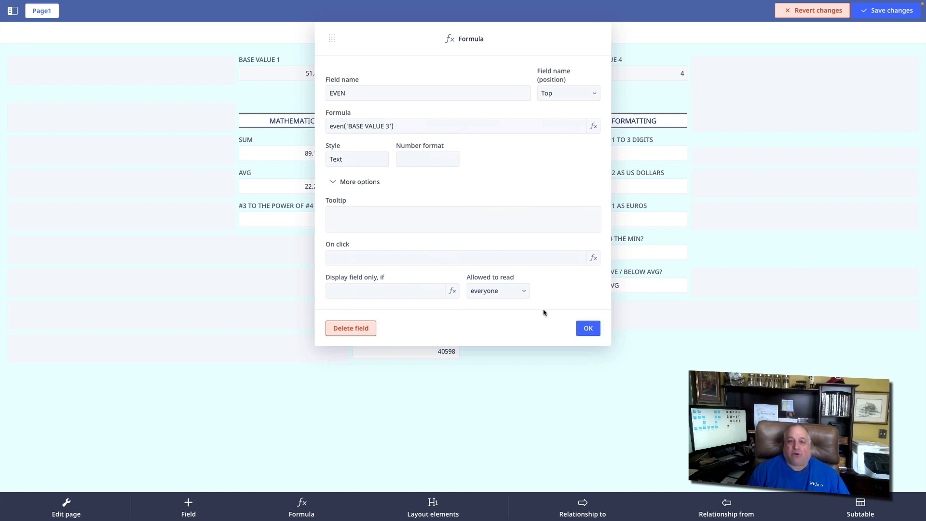
{"action": "left_click", "coordinate": [588, 328]}
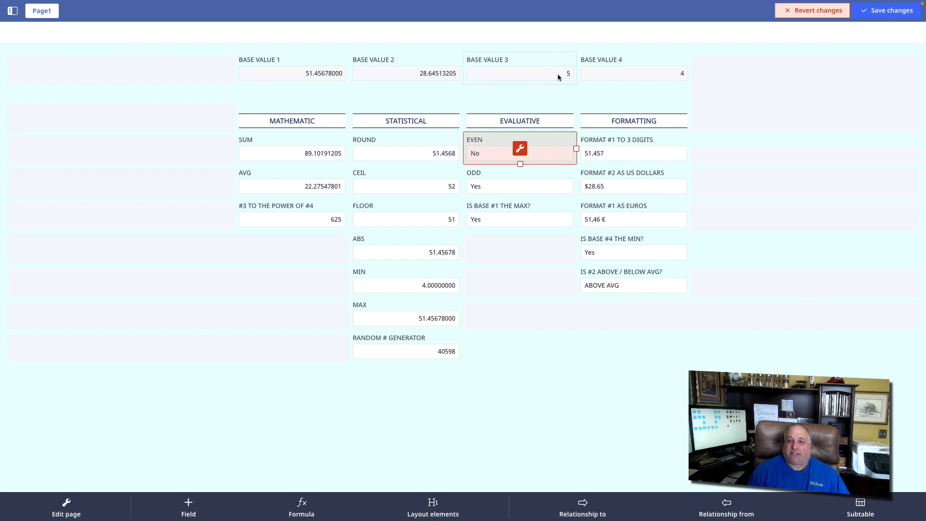
{"action": "left_click", "coordinate": [537, 374]}
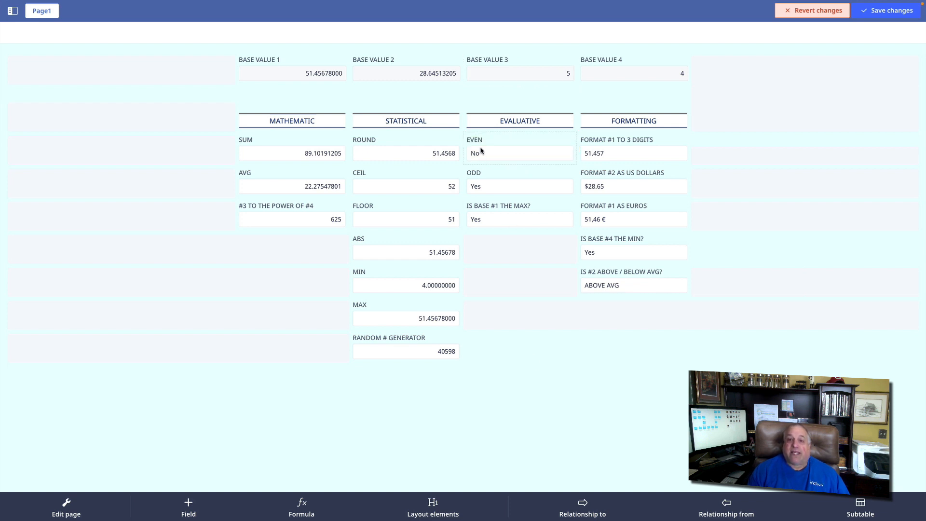
- Review the formula behind the ODD field in the EVALUATIVE column
{"action": "left_click", "coordinate": [501, 177]}
{"action": "left_click", "coordinate": [519, 181]}
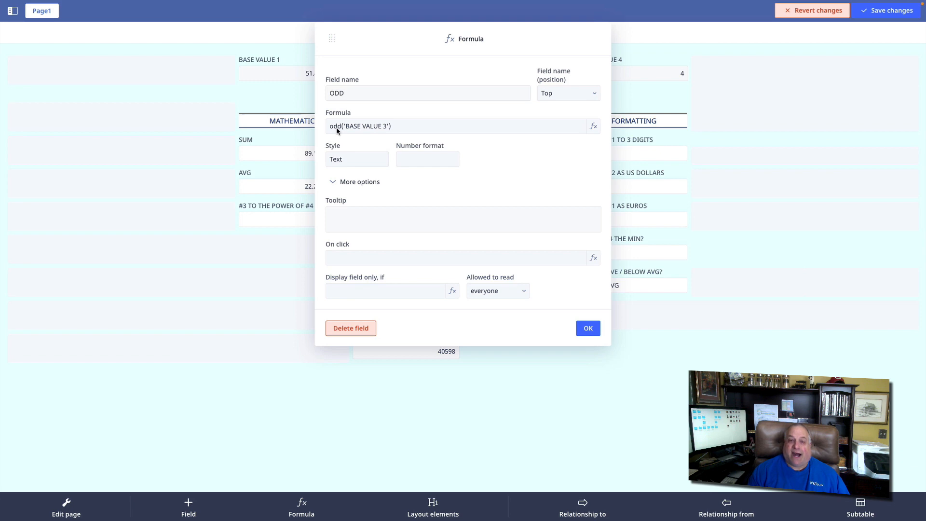
{"action": "left_click", "coordinate": [584, 330]}
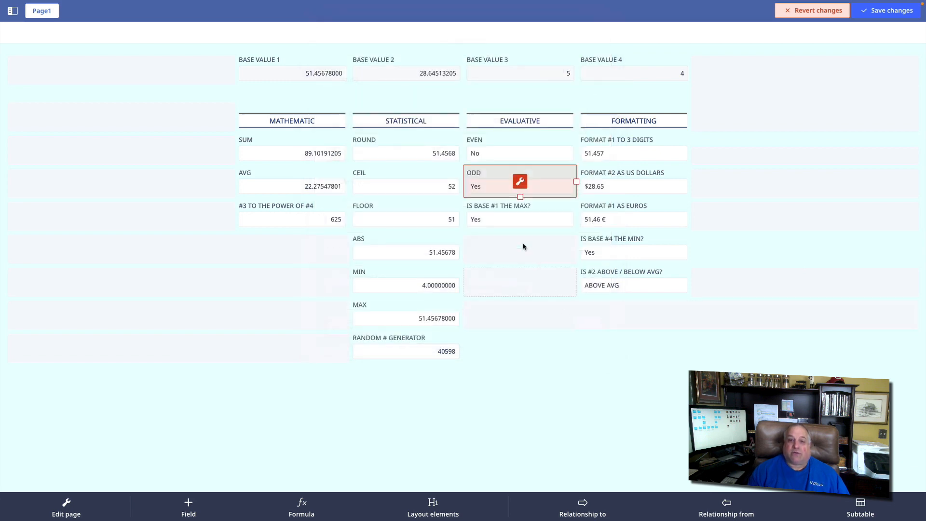
- Set BASE VALUE 3 to 6 to test the EVEN and ODD fields
{"action": "left_click", "coordinate": [531, 75]}
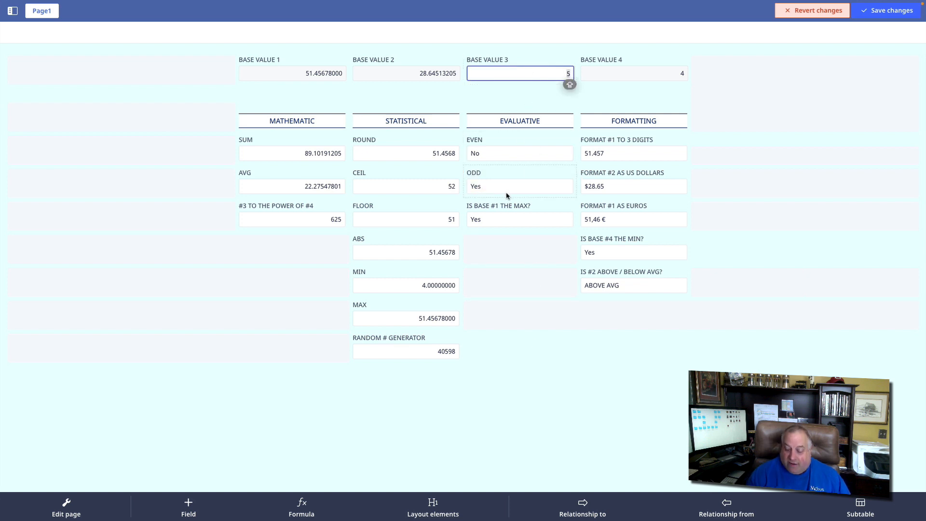
{"action": "type", "text": "6"}
{"action": "key", "text": "Return"}
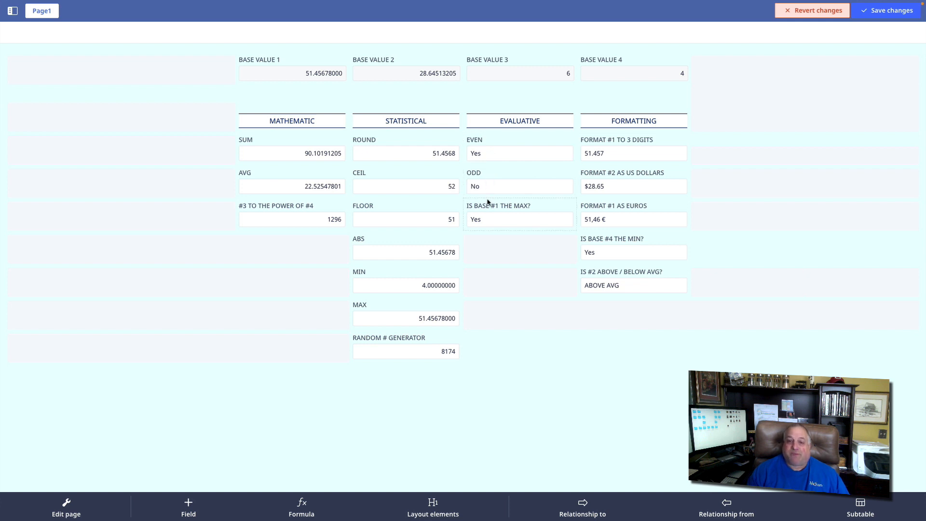
- Review the formula behind the IS BASE #1 THE MAX? field
{"action": "left_click", "coordinate": [517, 215]}
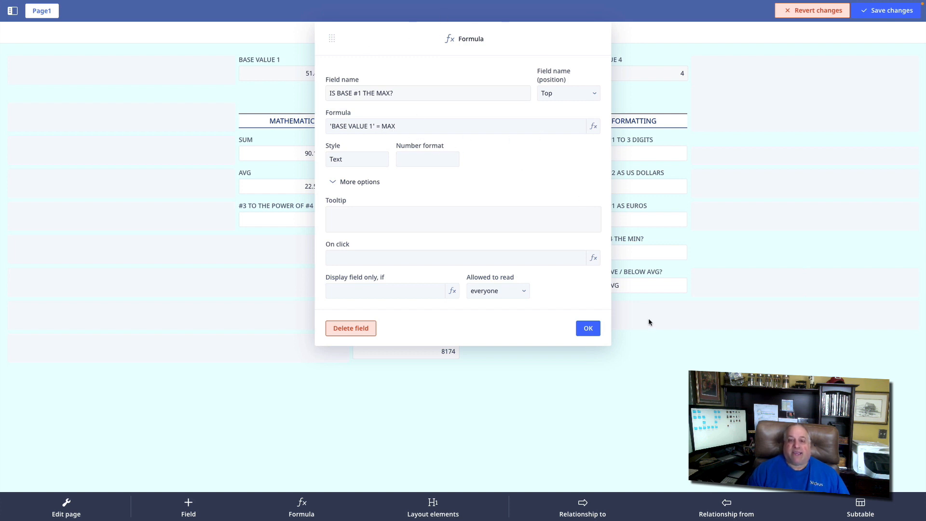
{"action": "left_click", "coordinate": [593, 327]}
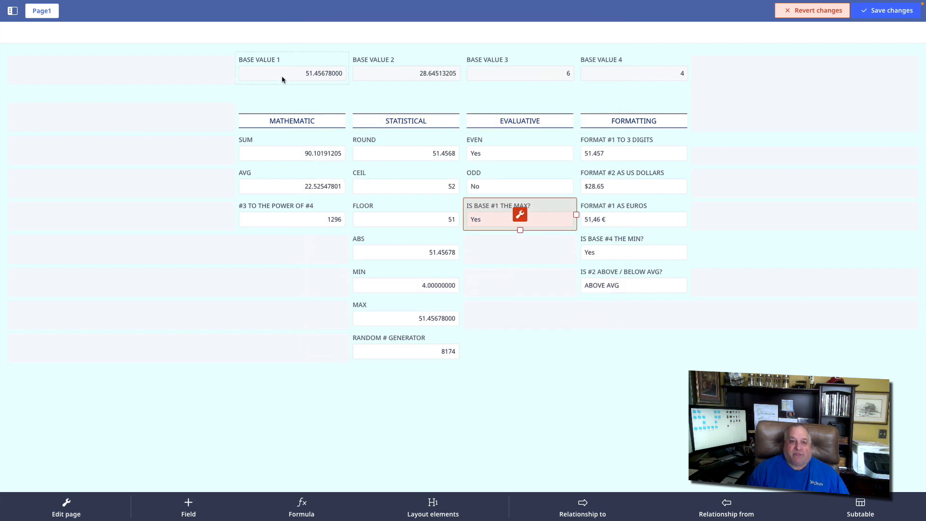
- Set BASE VALUE 4 to 100 to test the IS BASE #1 THE MAX? field
{"action": "left_click_drag", "start_coordinate": [296, 76], "coordinate": [342, 73]}
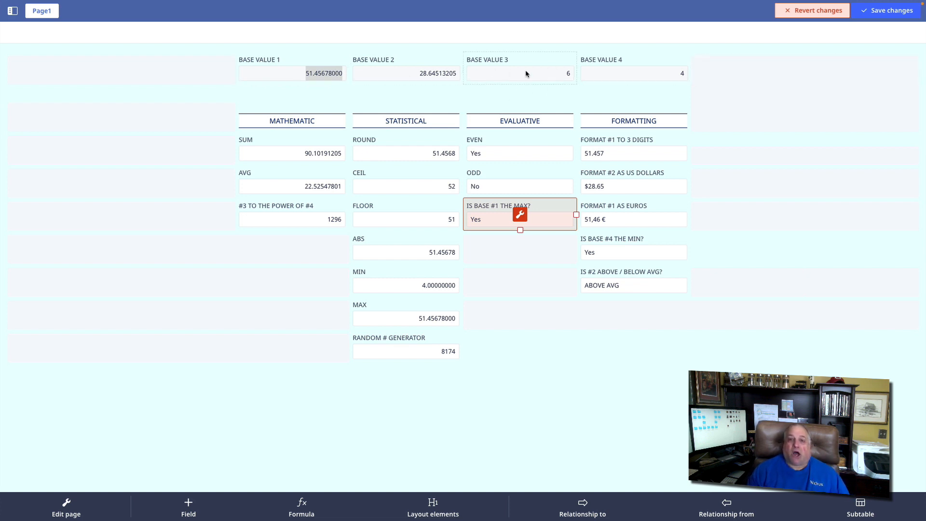
{"action": "left_click", "coordinate": [636, 72]}
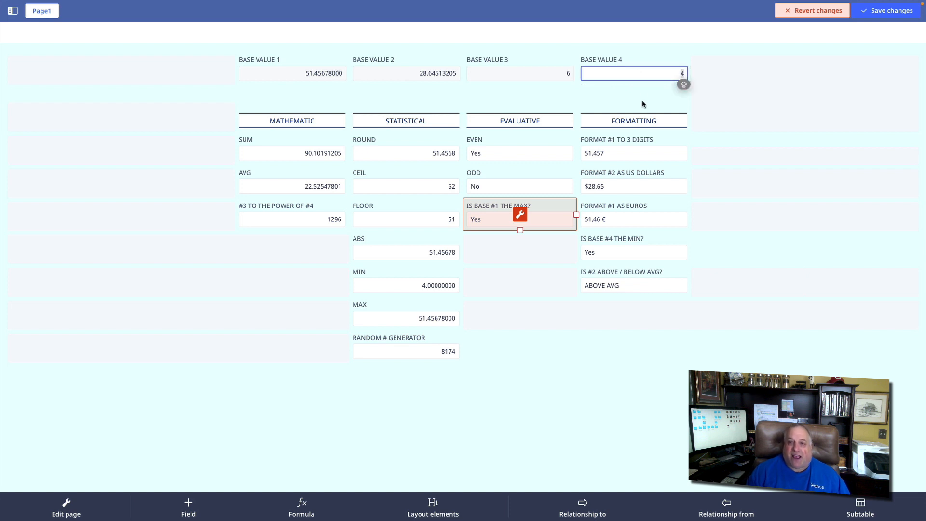
{"action": "type", "text": "100"}
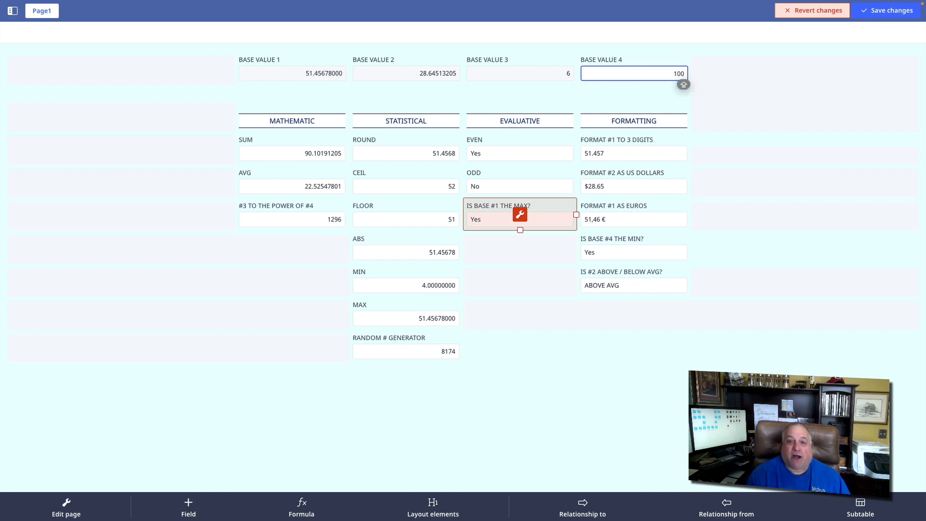
{"action": "key", "text": "Return"}
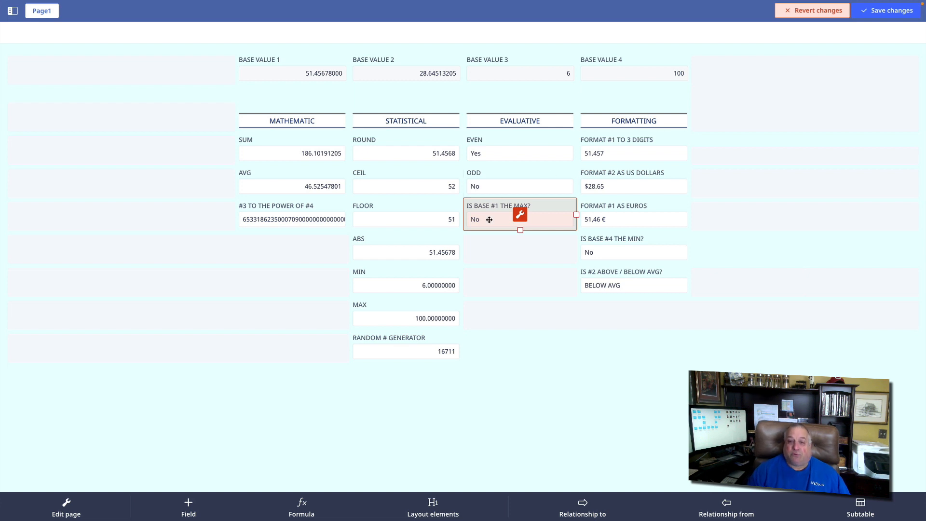
{"action": "left_click", "coordinate": [344, 74]}
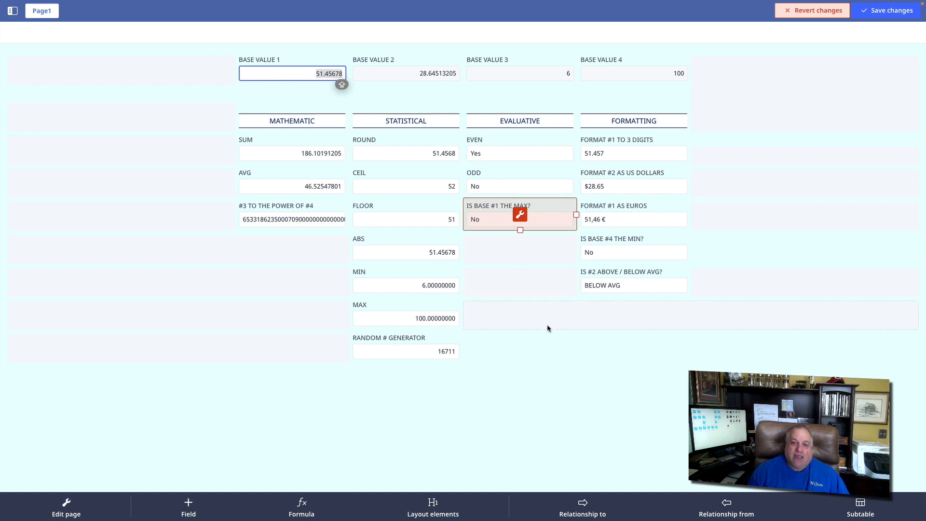
{"action": "left_click", "coordinate": [543, 371]}
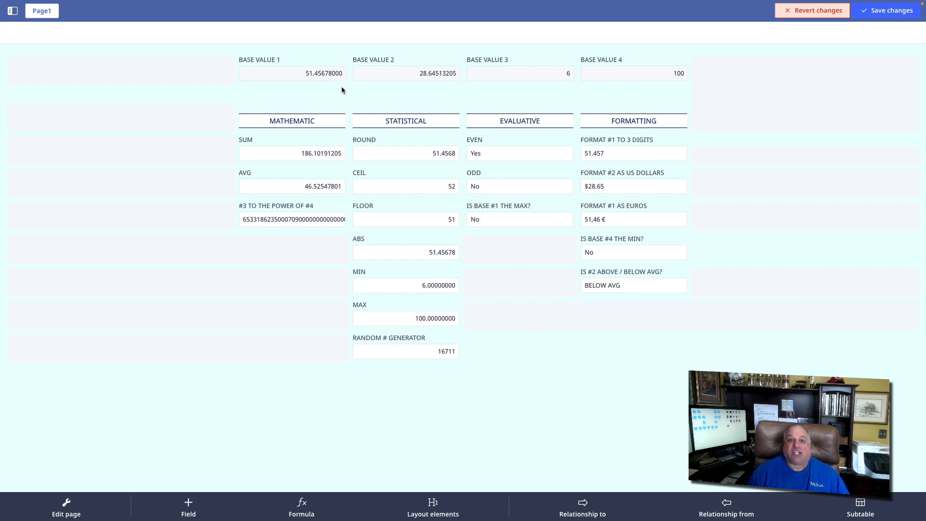
- Examine the format pattern in the FORMAT #1 TO 3 DIGITS formula, including its decimal part, and close the field's settings
{"action": "left_click", "coordinate": [621, 138]}
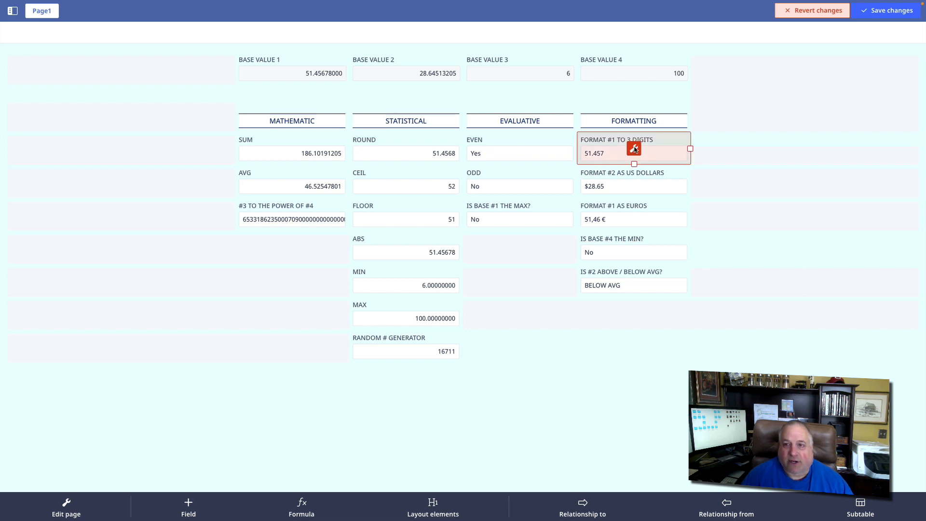
{"action": "left_click", "coordinate": [634, 148]}
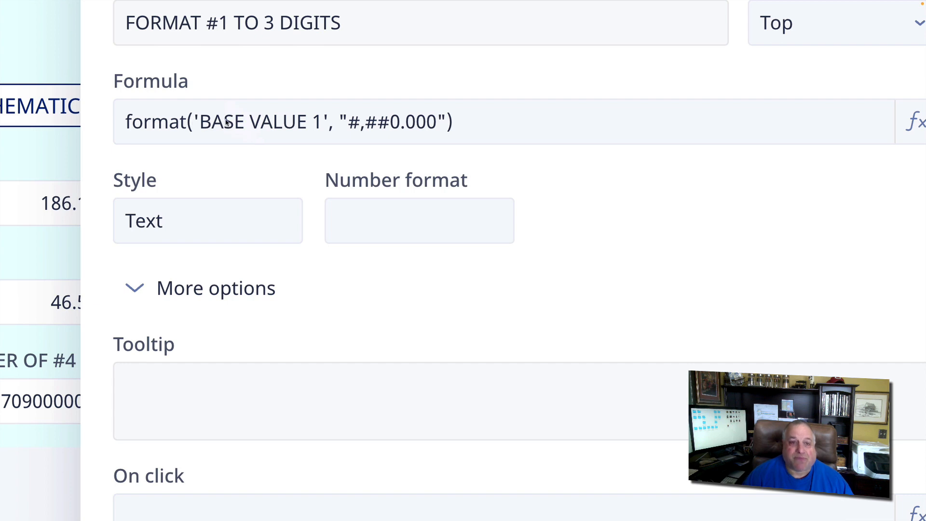
{"action": "left_click", "coordinate": [250, 121]}
{"action": "left_click_drag", "start_coordinate": [435, 78], "coordinate": [741, 72]}
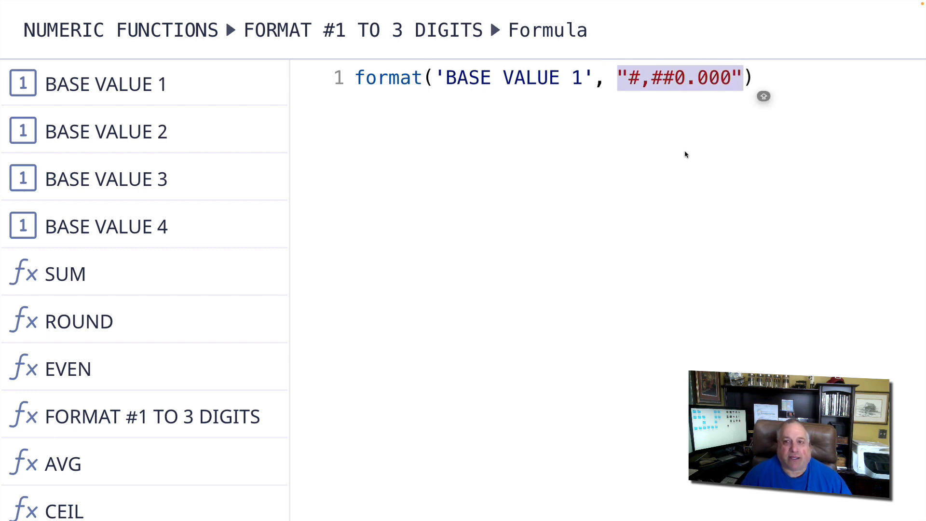
{"action": "double_click", "coordinate": [647, 78]}
{"action": "double_click", "coordinate": [690, 81]}
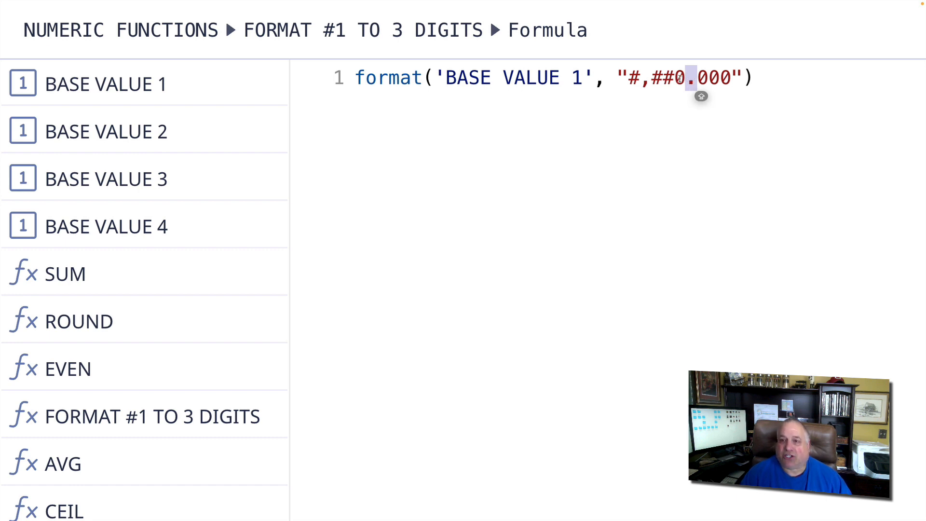
{"action": "left_click_drag", "start_coordinate": [698, 79], "coordinate": [729, 77]}
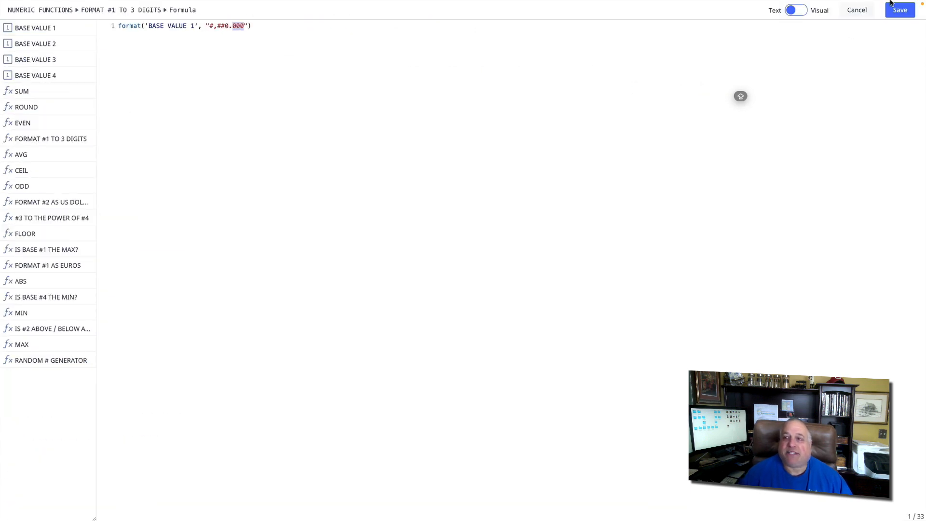
{"action": "left_click", "coordinate": [900, 9]}
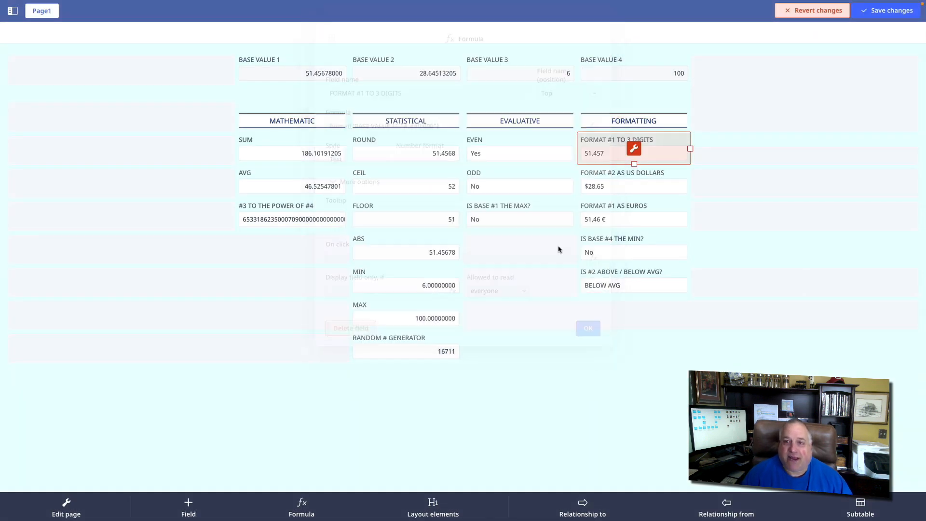
{"action": "left_click", "coordinate": [588, 328]}
- Inspect BASE VALUE 1 and BASE VALUE 2 unchanged, and review the formula behind the FORMAT #2 AS US DOLLARS field
{"action": "left_click", "coordinate": [305, 73]}
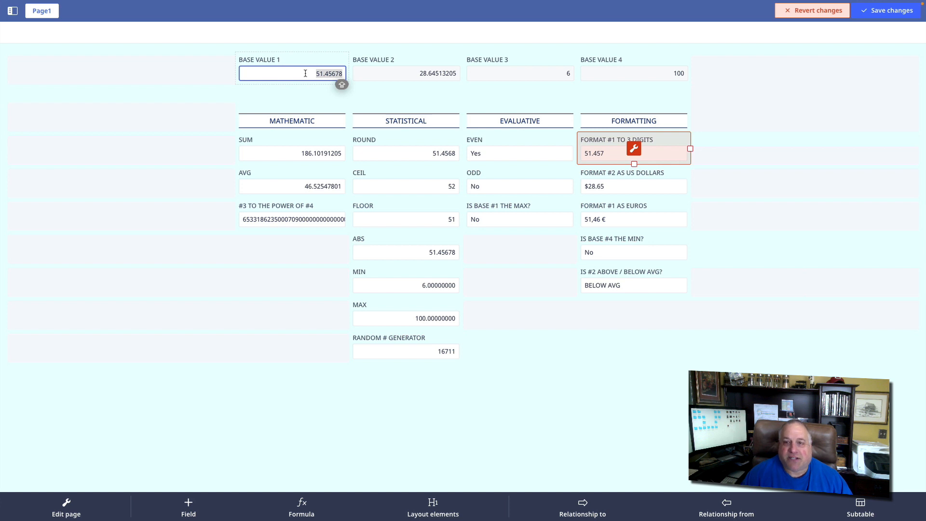
{"action": "left_click", "coordinate": [410, 71]}
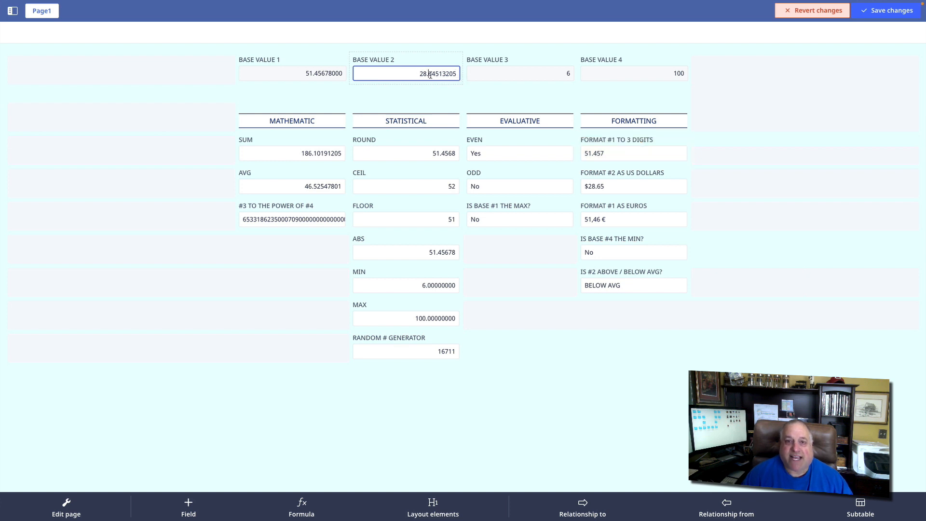
{"action": "left_click", "coordinate": [430, 75]}
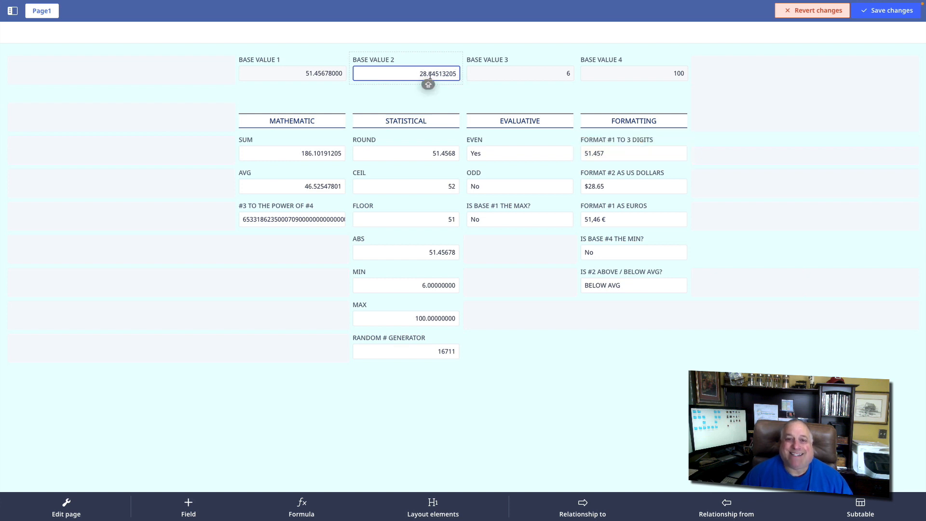
{"action": "left_click", "coordinate": [619, 175]}
{"action": "left_click", "coordinate": [634, 182]}
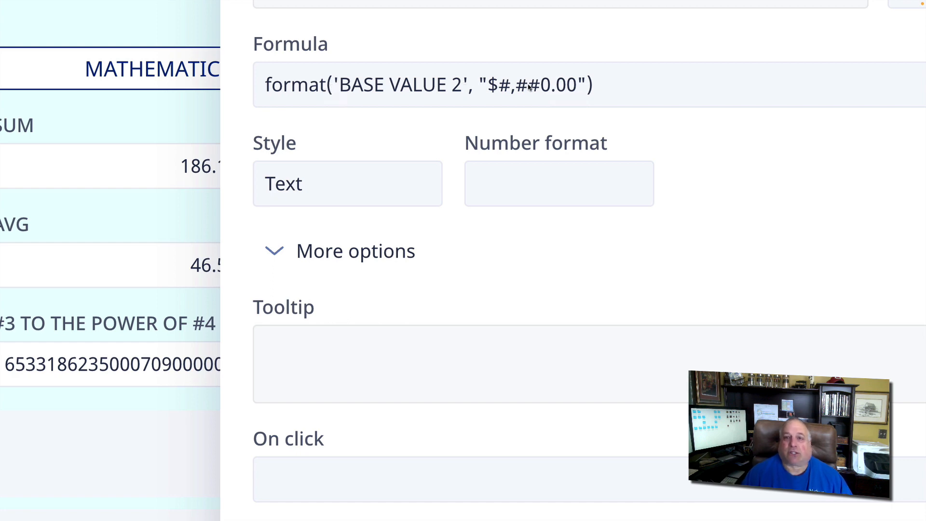
{"action": "scroll", "coordinate": [577, 87], "scroll_direction": "down", "scroll_amount": 5}
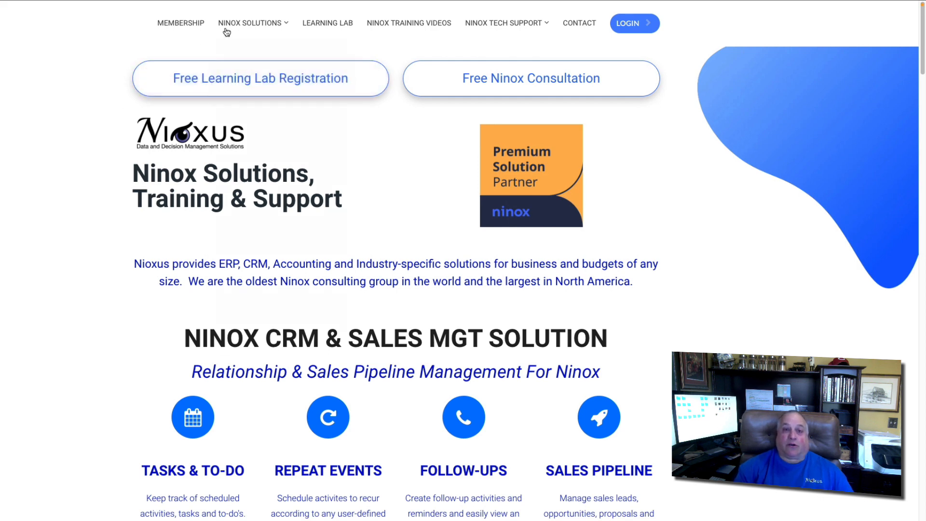
- On the Nioxus website, look over the Ninox solutions and tech support offerings and open the free Learning Lab registration page
{"action": "mouse_move", "coordinate": [224, 28]}
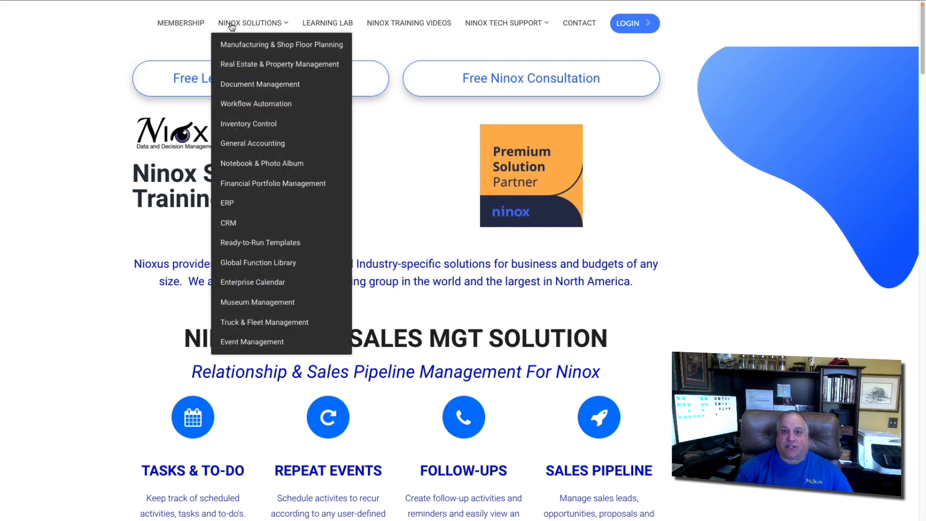
{"action": "mouse_move", "coordinate": [497, 25]}
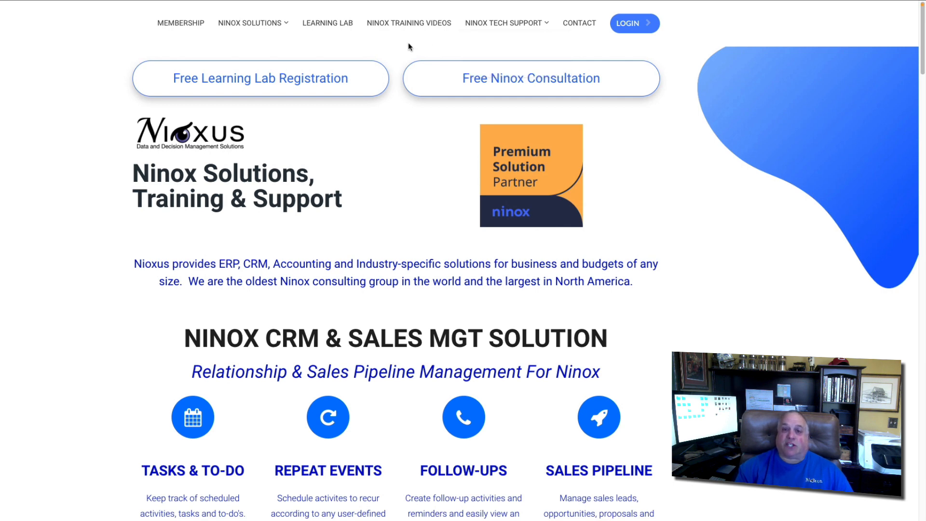
{"action": "left_click", "coordinate": [291, 86]}
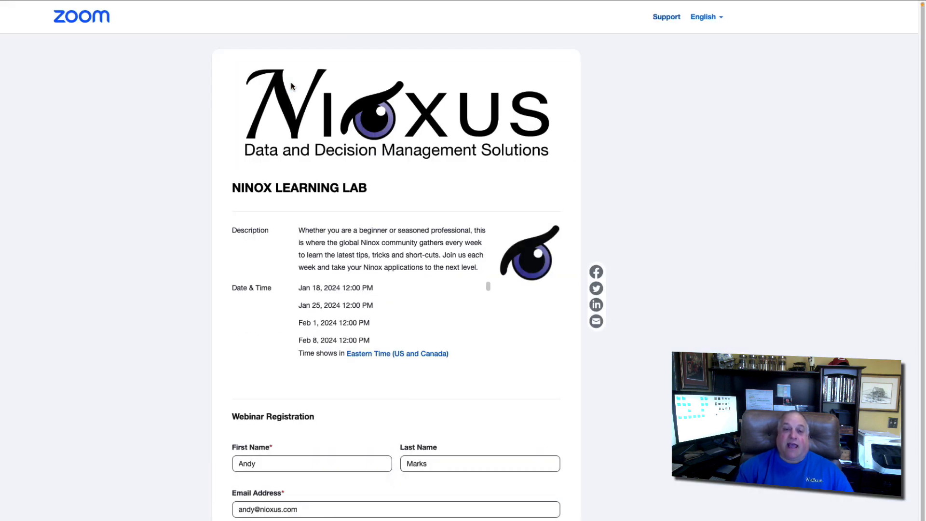